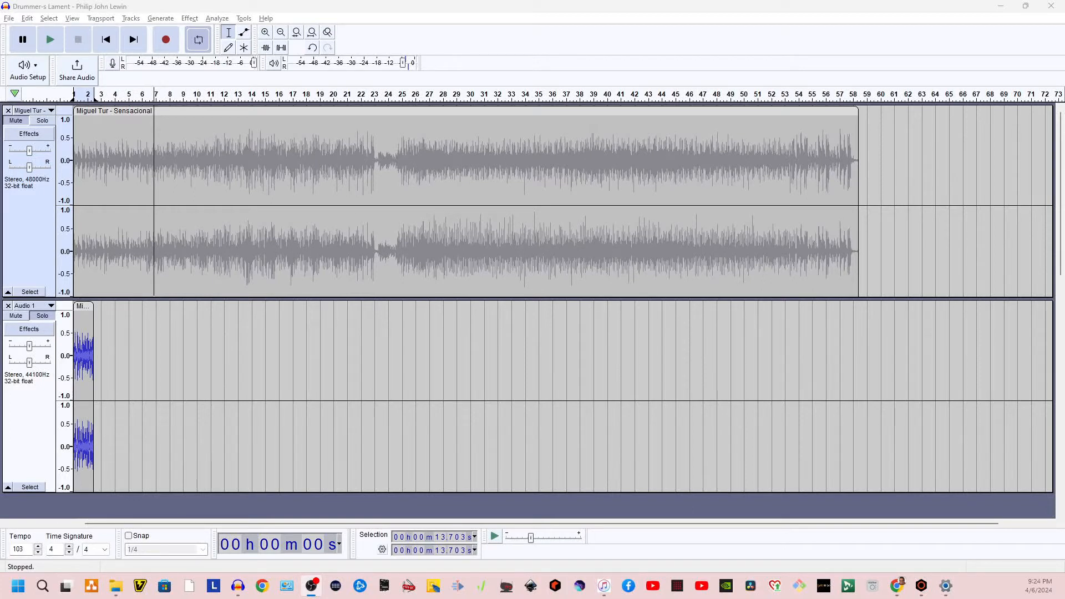
# Play the short soloed loop on the Audio 1 track and stop playback
pyautogui.click(173, 119)
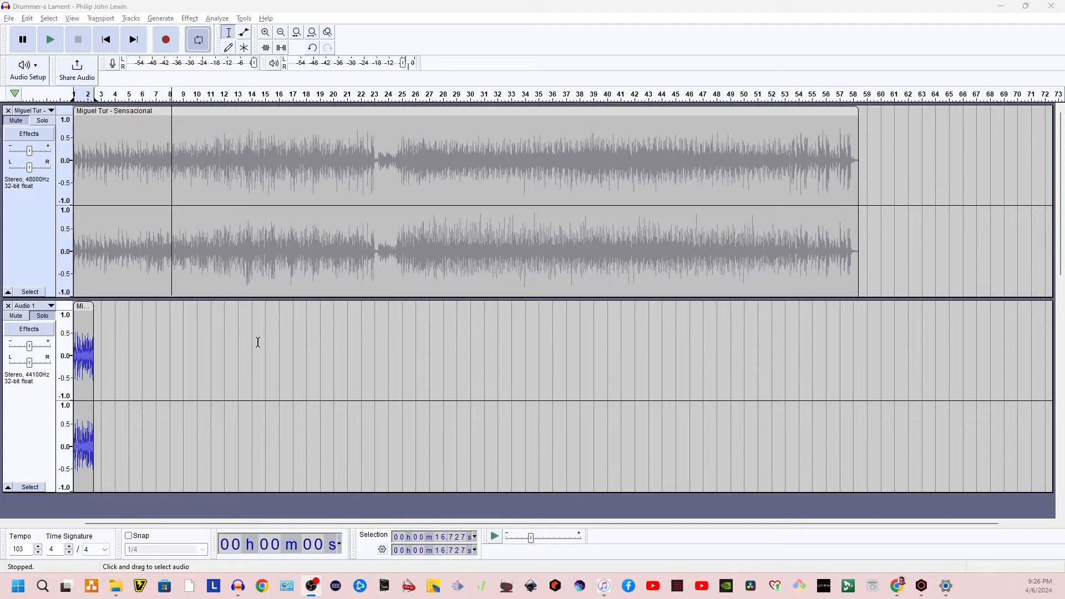
pyautogui.click(56, 48)
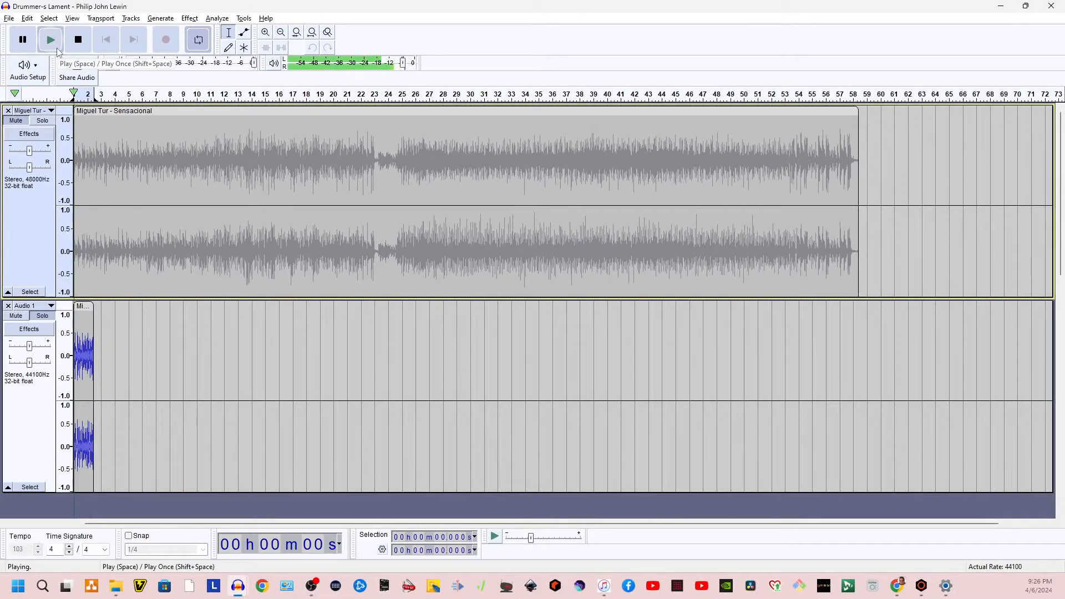
pyautogui.click(56, 48)
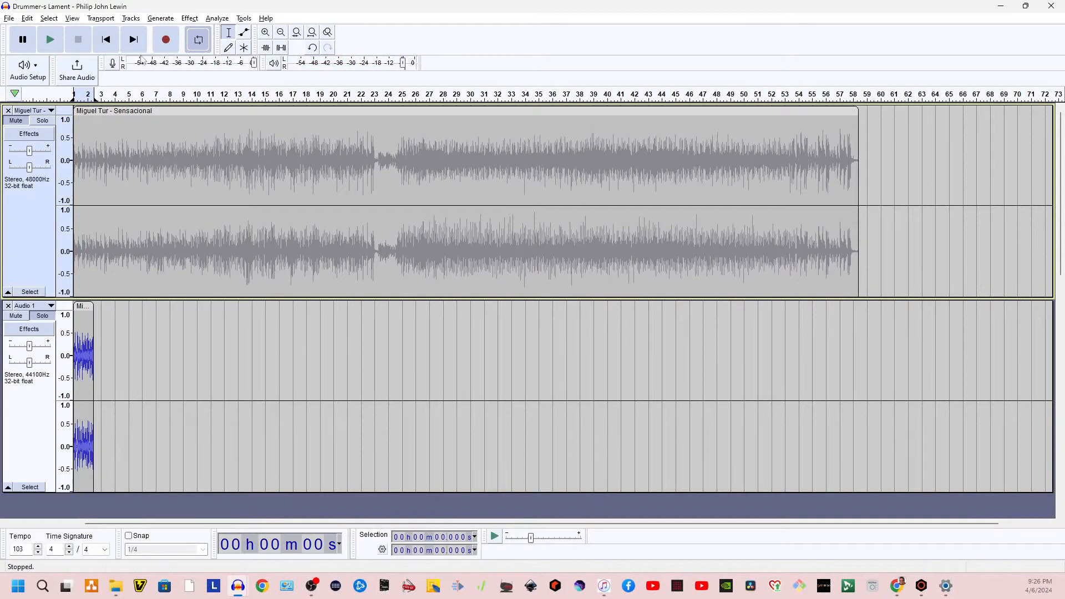
# Solo the full Sensacional track, listen from around measure 21, stop playback and clear the solo
pyautogui.click(43, 122)
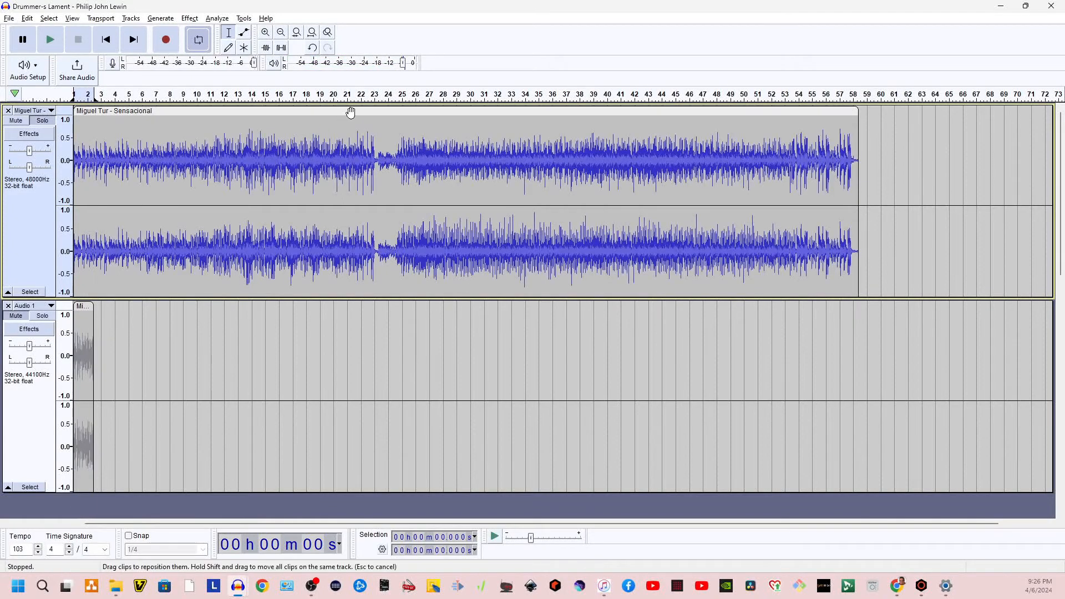
pyautogui.click(312, 95)
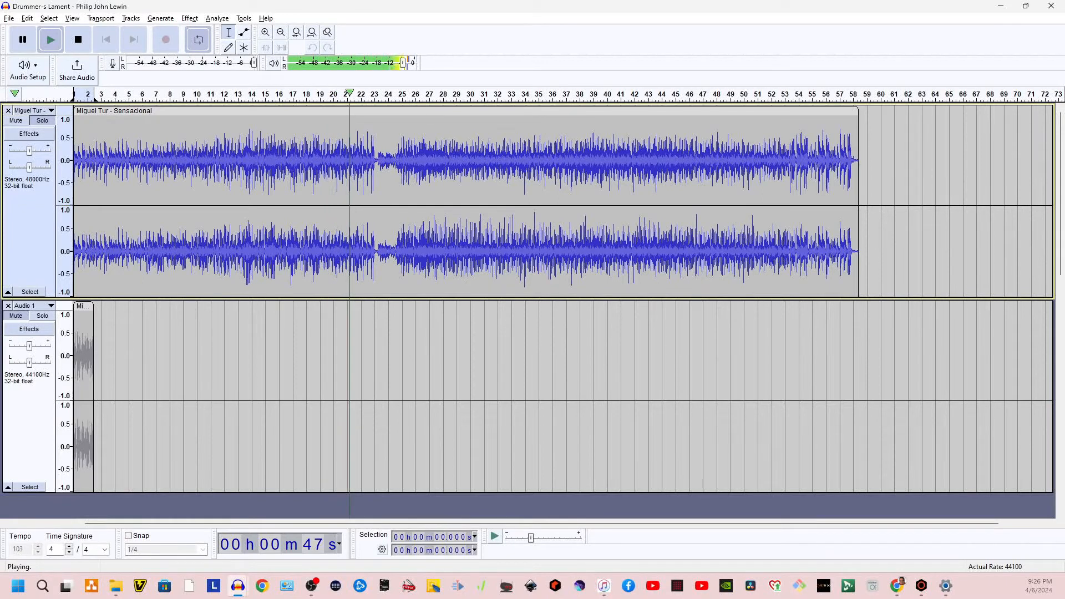
pyautogui.press('space')
pyautogui.click(44, 122)
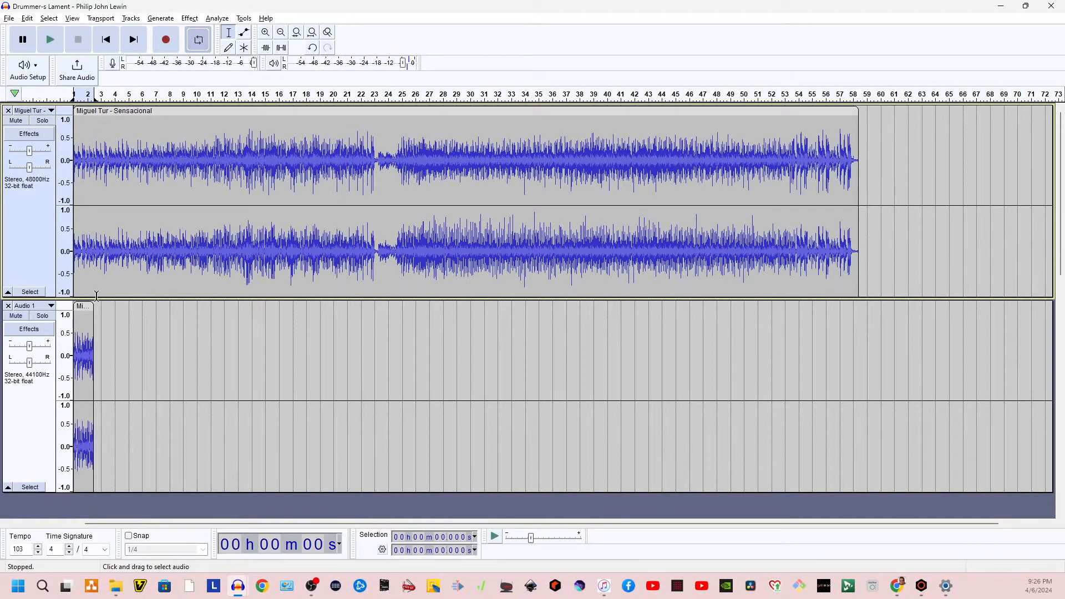
# Separate the short Audio 1 clip into four stems (Drums, Bass, Vocals, Others) with OpenVINO Music Separation on the GPU
pyautogui.doubleClick(88, 374)
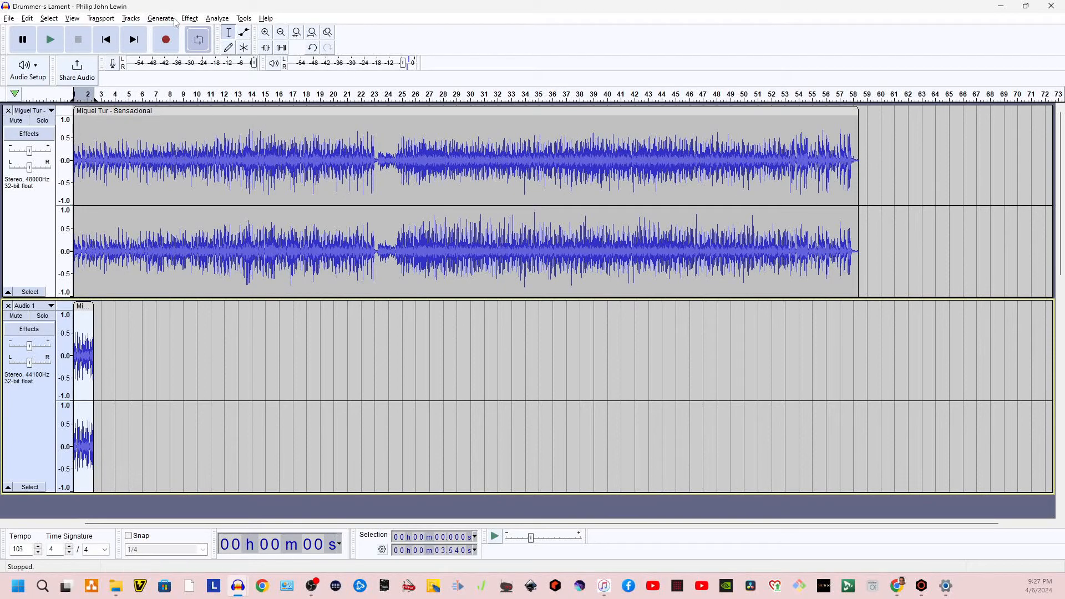
pyautogui.click(194, 20)
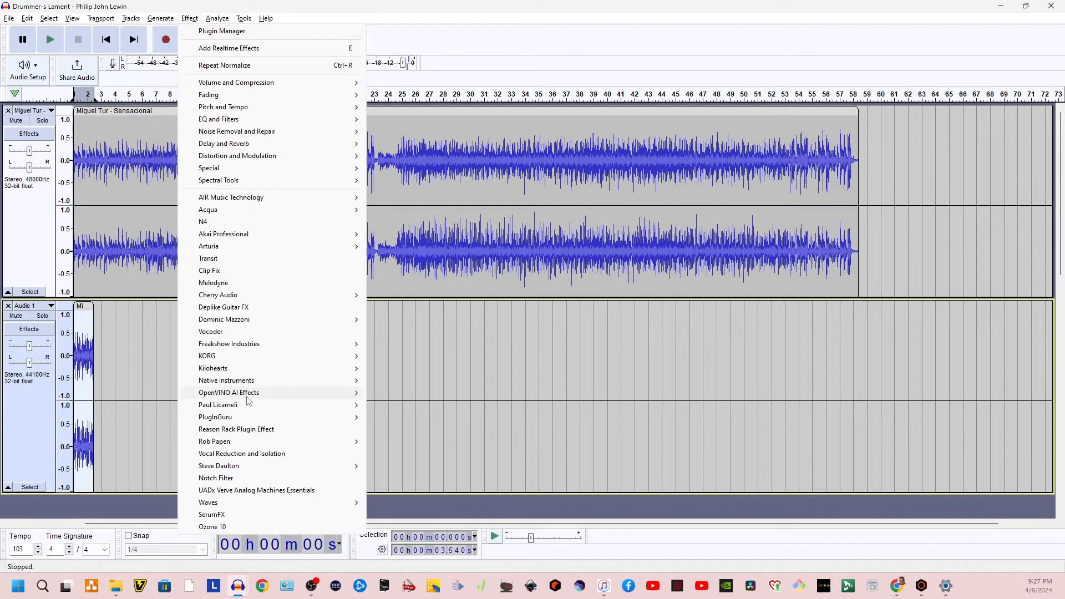
pyautogui.moveTo(257, 393)
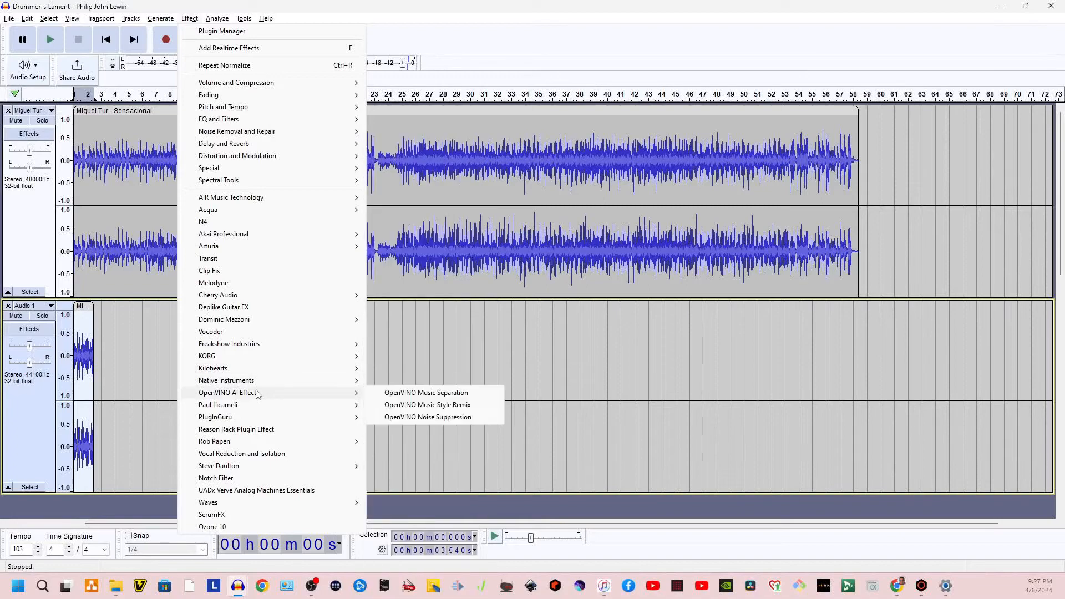
pyautogui.click(469, 394)
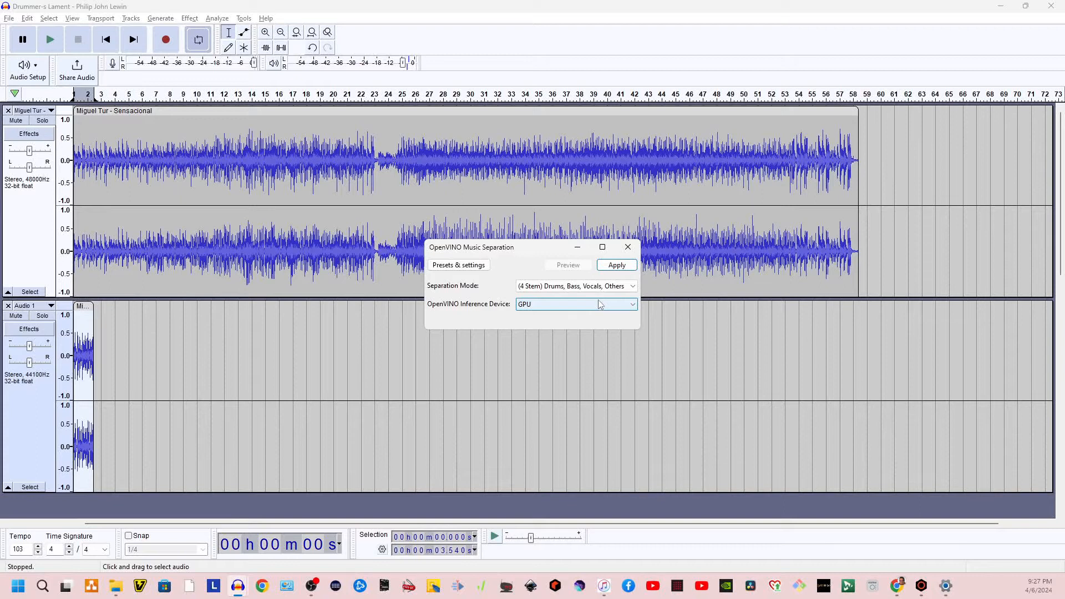
pyautogui.click(610, 267)
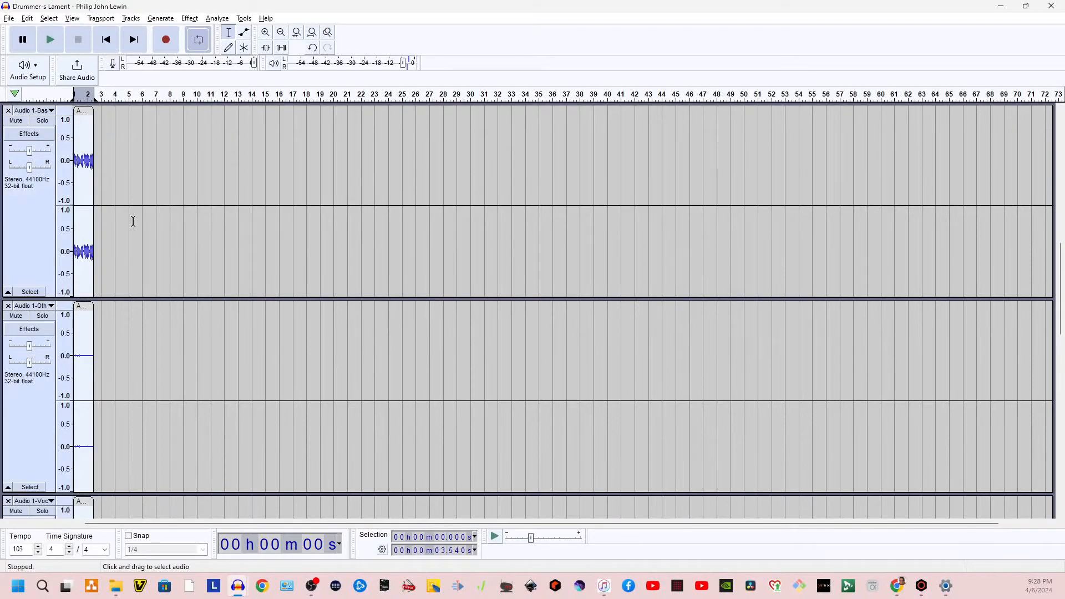
# Solo the separated Vocals stem of Audio 1 and listen to it
pyautogui.scroll(10, 133, 222)
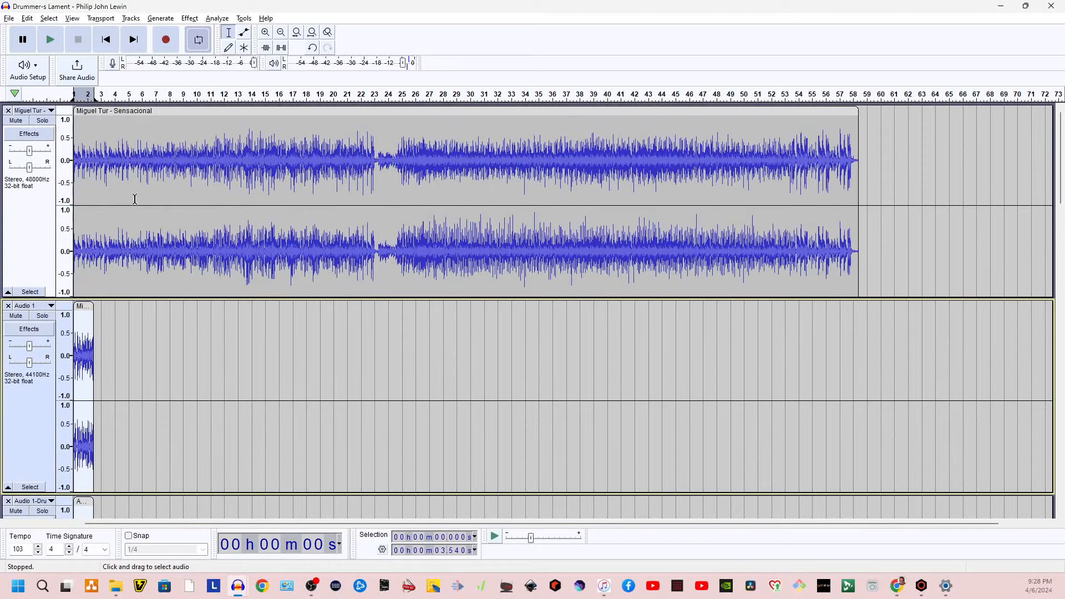
pyautogui.scroll(-10, 135, 199)
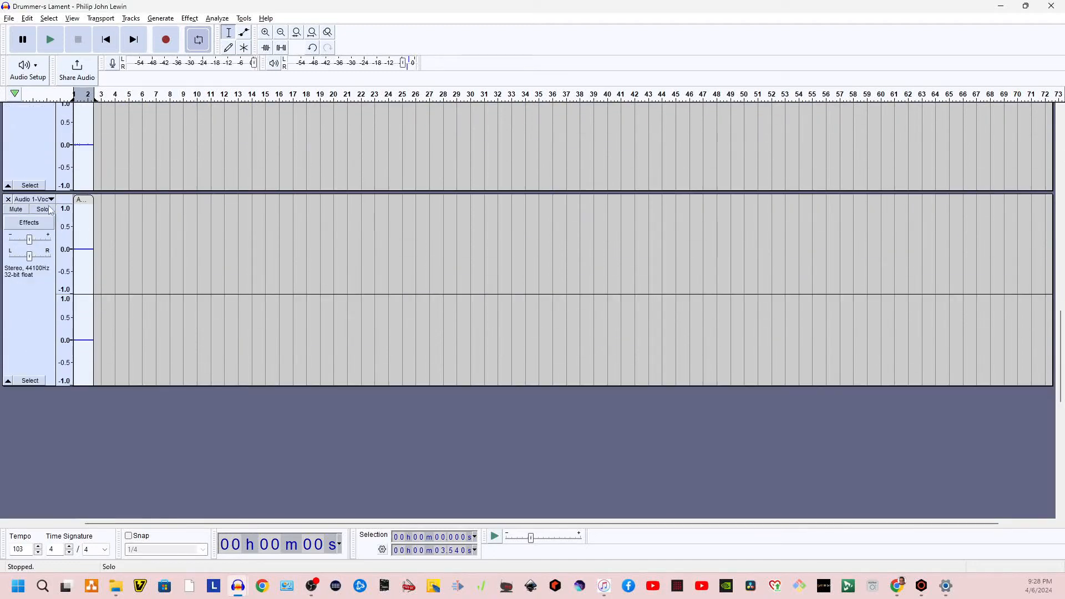
pyautogui.click(46, 210)
pyautogui.press('space')
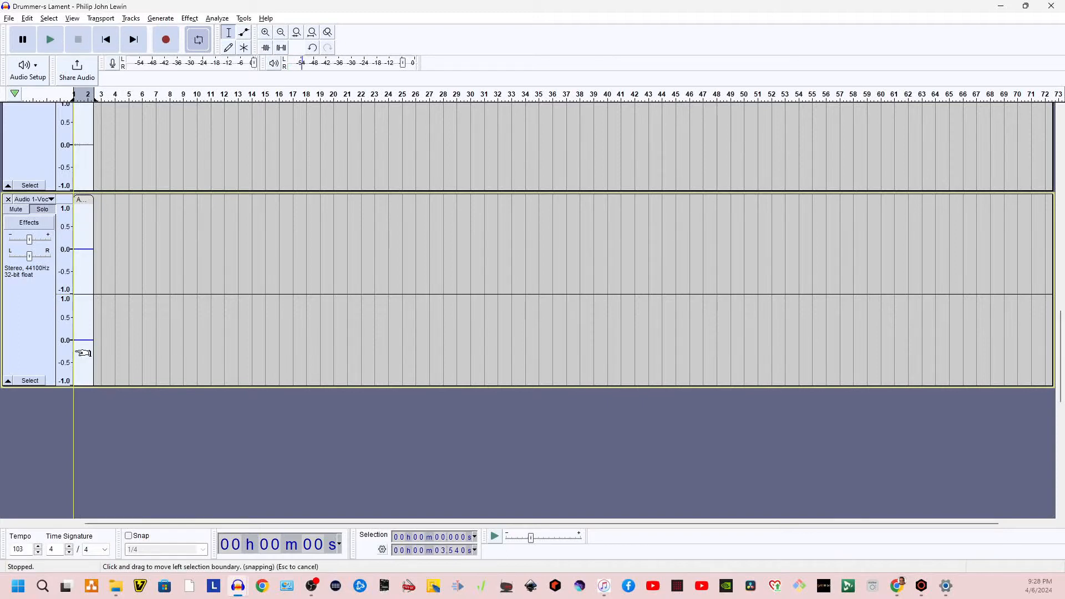
# Make the Other Instruments stem audible and play it
pyautogui.scroll(4, 22, 288)
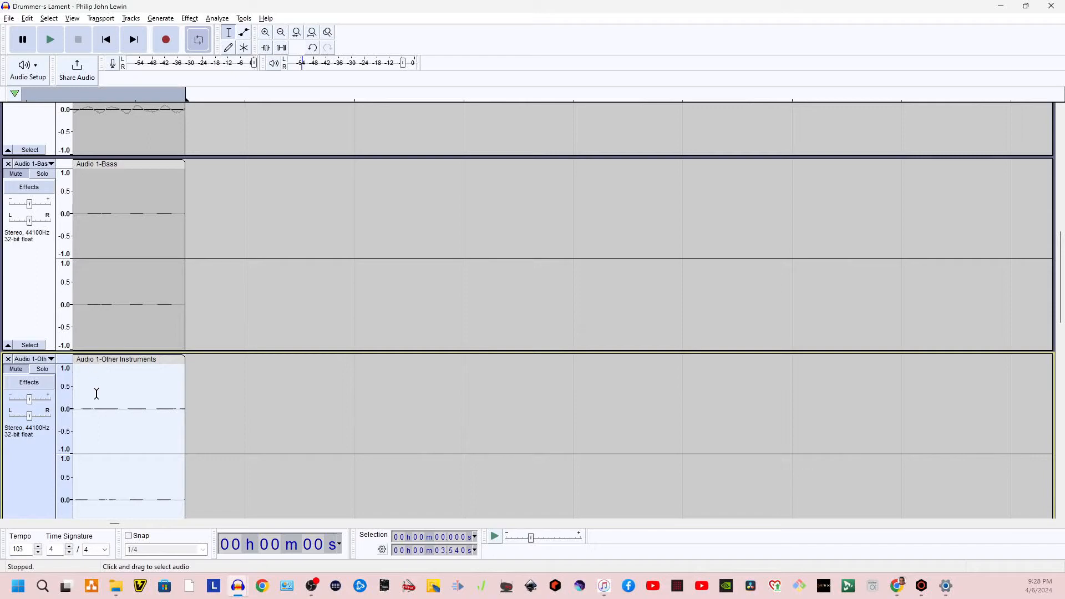
pyautogui.scroll(-1, 89, 392)
pyautogui.press('space')
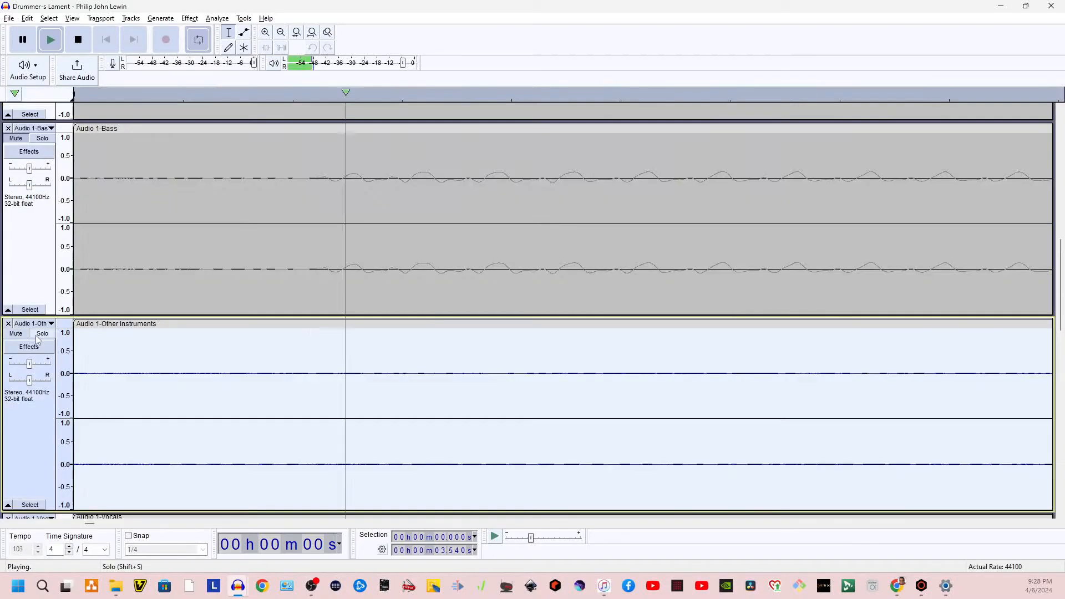
# Unmute the Bass stem and mute the Other Instruments and Vocals stems during playback
pyautogui.scroll(5, 95, 404)
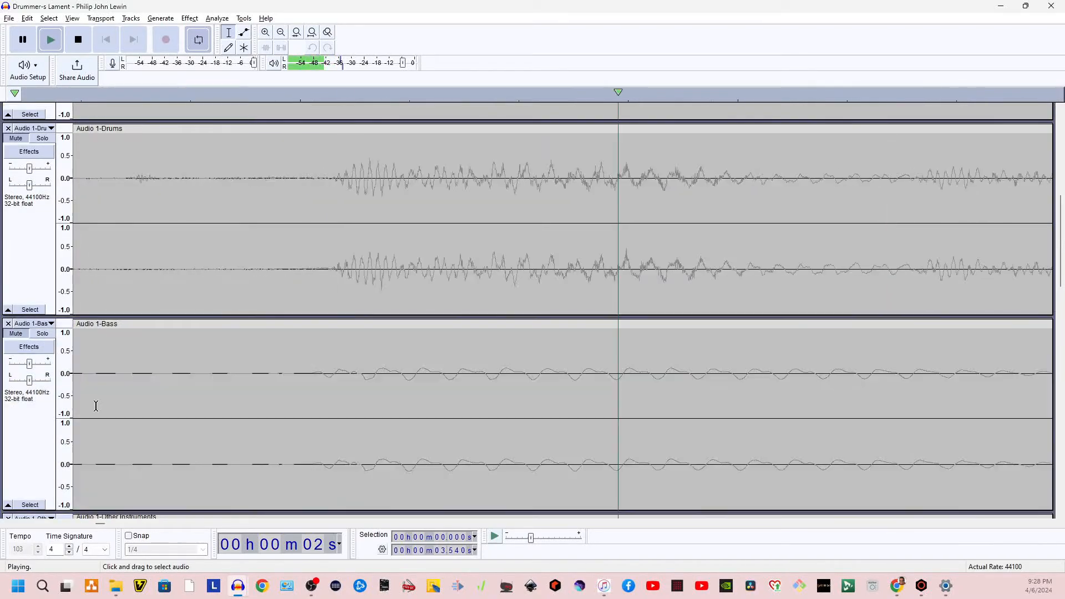
pyautogui.click(16, 334)
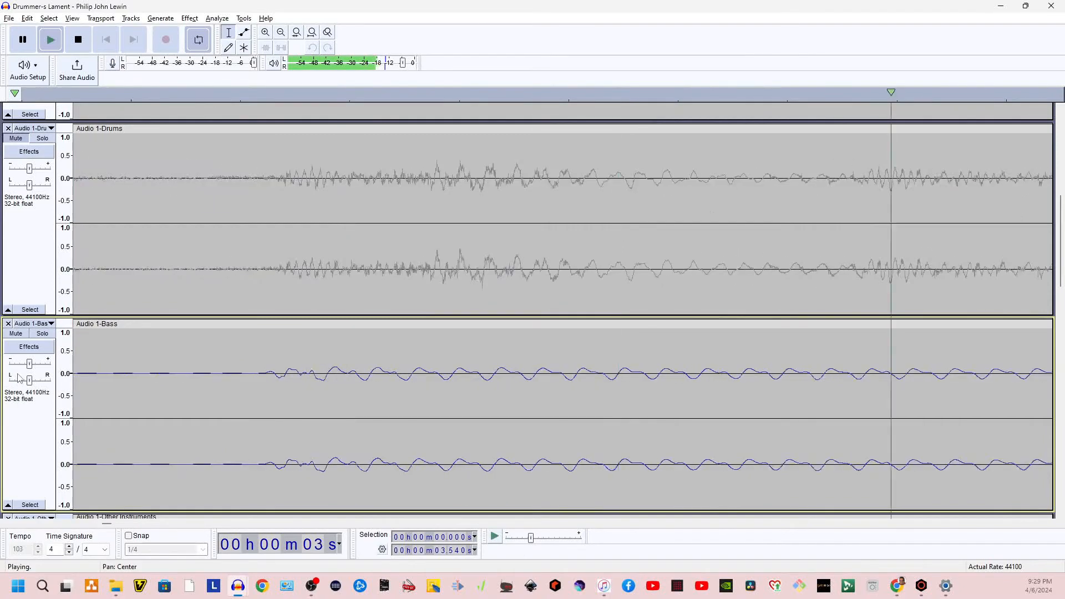
pyautogui.scroll(-5, 28, 513)
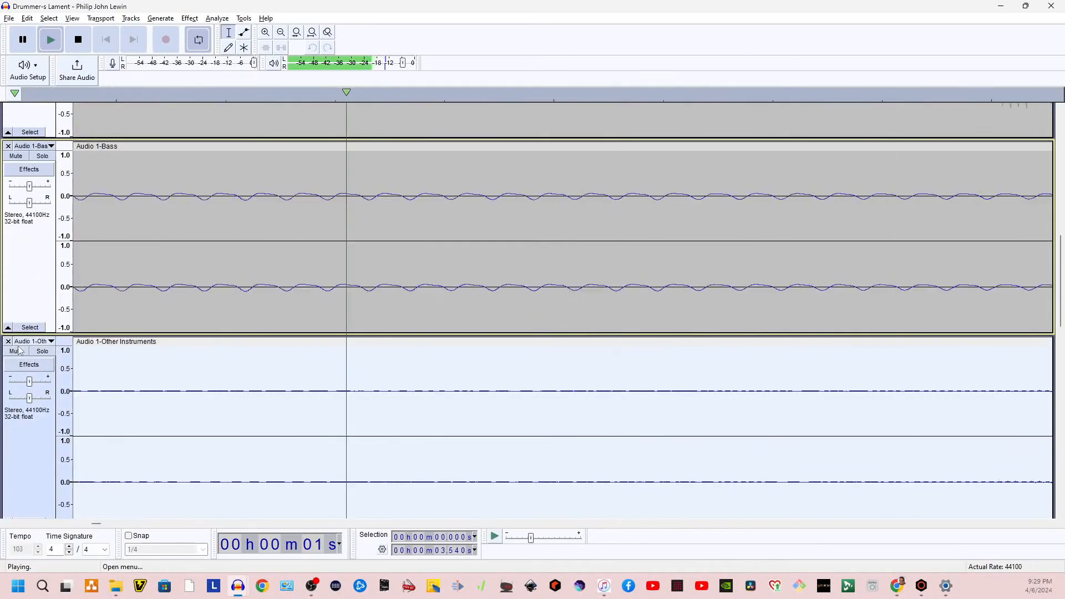
pyautogui.click(20, 353)
pyautogui.scroll(-6, 22, 333)
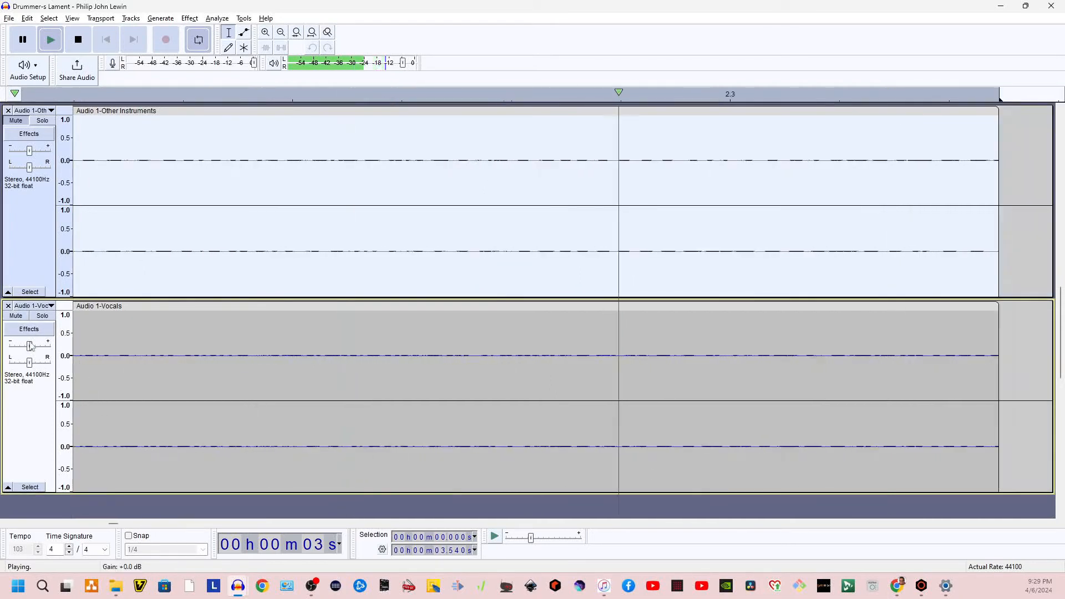
pyautogui.click(24, 320)
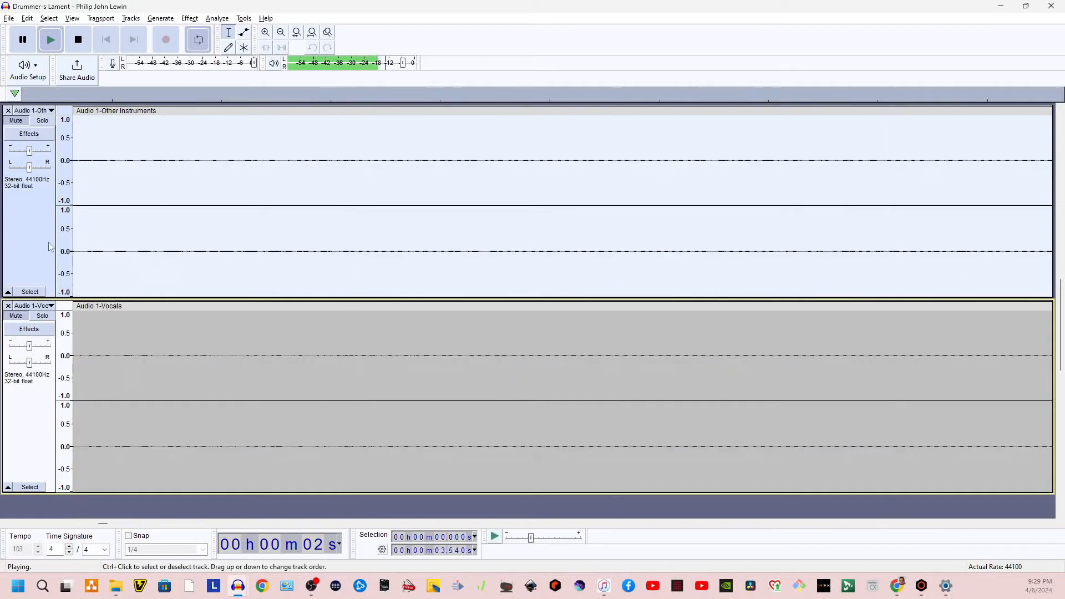
# Solo the Drums stem, listen to it and stop playback
pyautogui.scroll(5, 50, 247)
pyautogui.scroll(10, 50, 247)
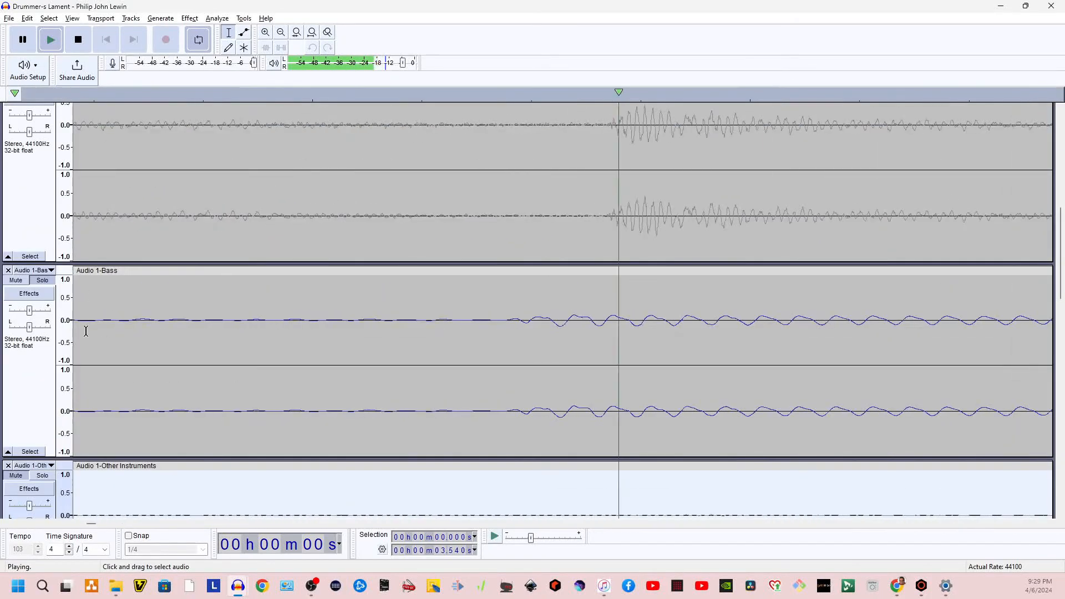
pyautogui.scroll(1, 77, 289)
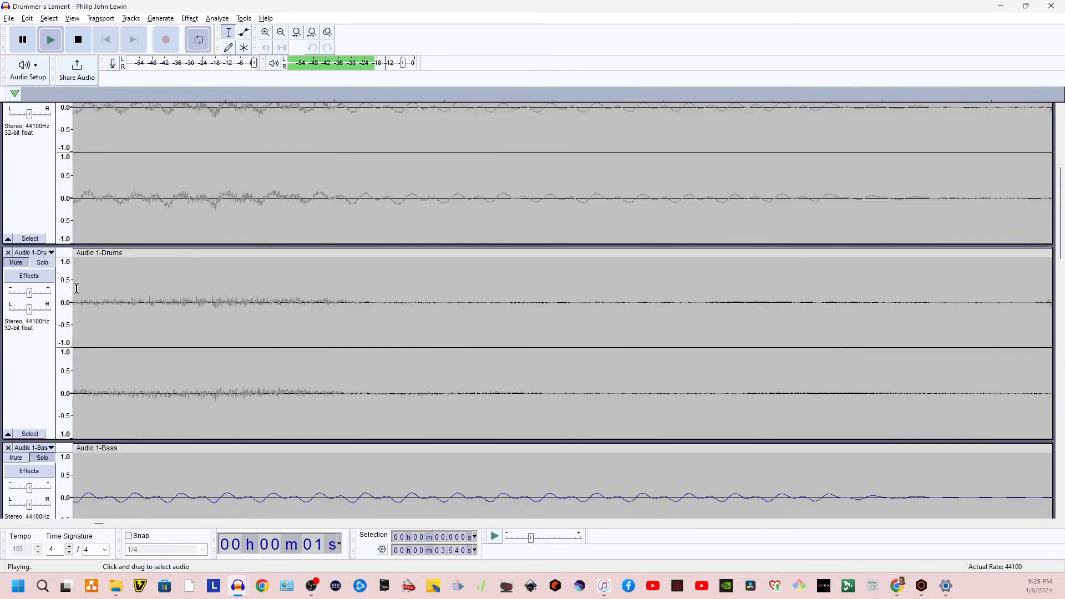
pyautogui.click(41, 263)
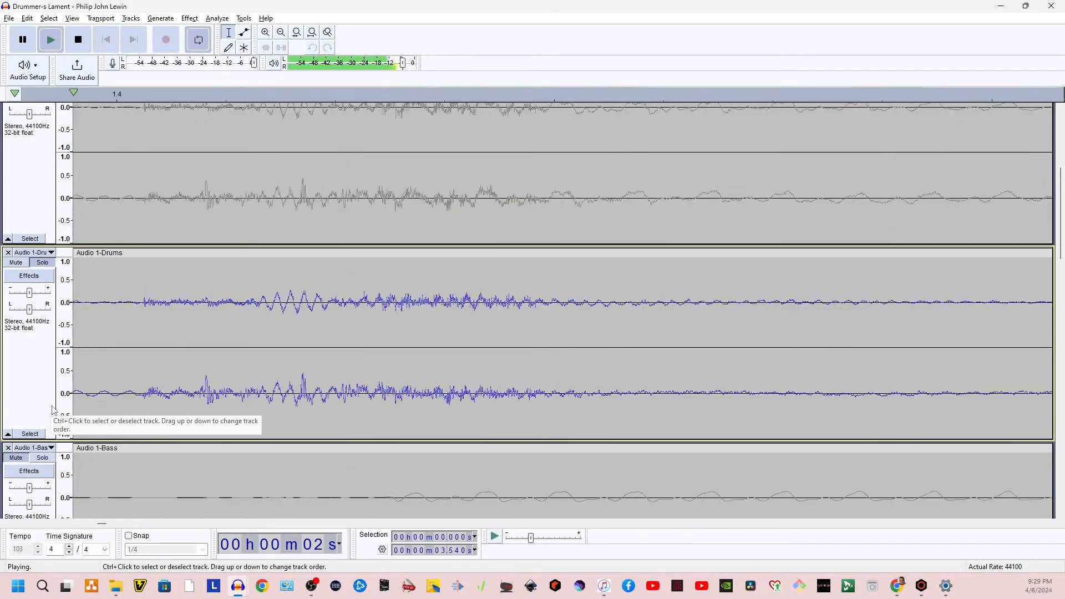
pyautogui.press('space')
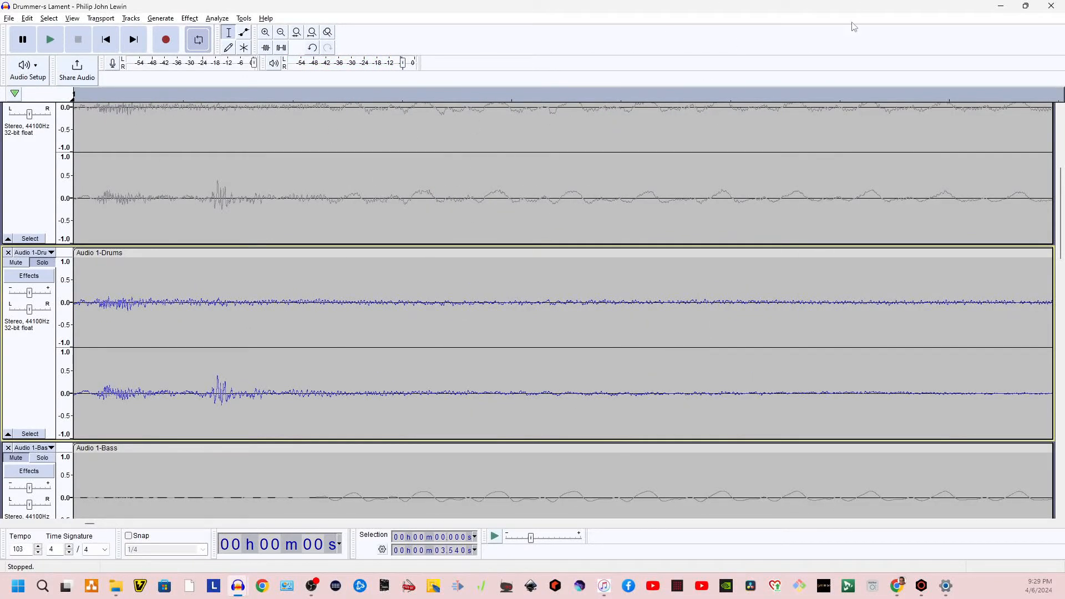
# Zoom the timeline out to show the whole loop and unmute the full Sensacional track
pyautogui.scroll(5, 459, 240)
pyautogui.keyDown('ctrl'); pyautogui.scroll(-6, 544, 151); pyautogui.keyUp('ctrl')
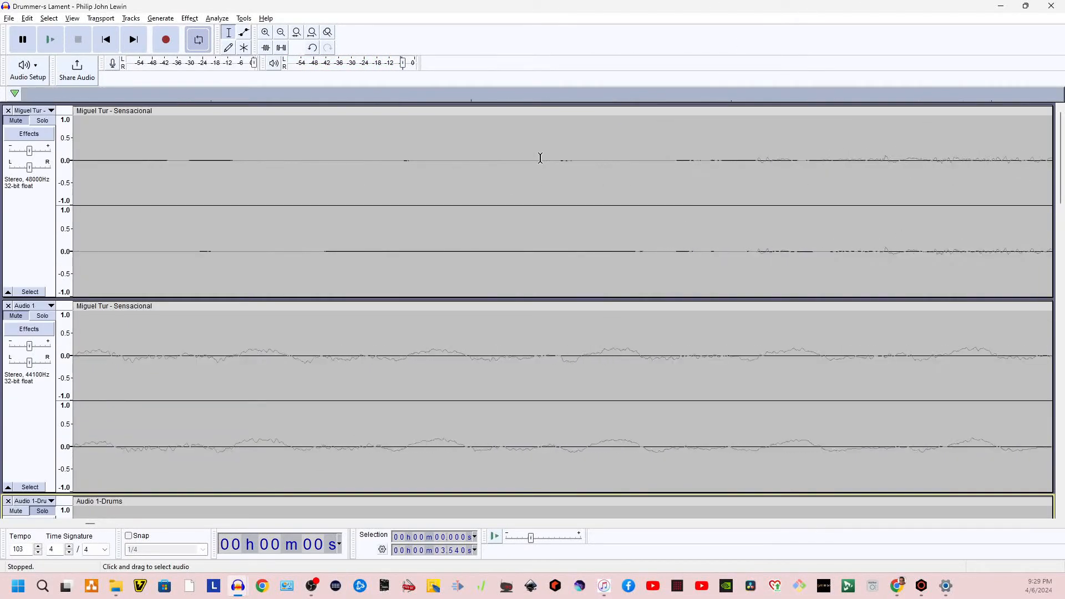
pyautogui.keyDown('ctrl'); pyautogui.scroll(-4, 534, 151); pyautogui.keyUp('ctrl')
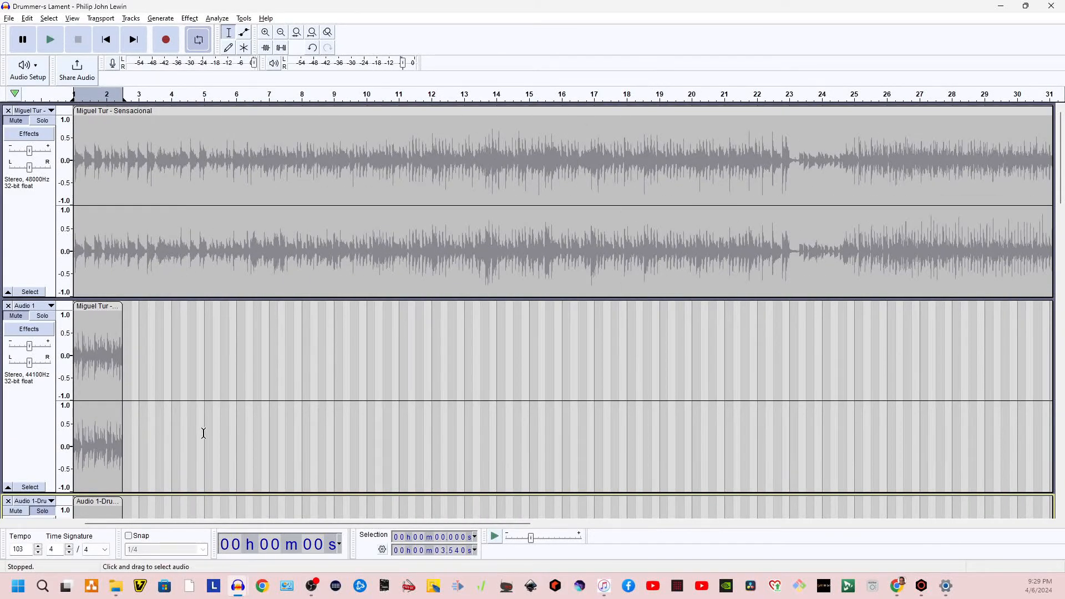
pyautogui.scroll(-1, 403, 189)
pyautogui.scroll(1, 403, 189)
pyautogui.click(16, 120)
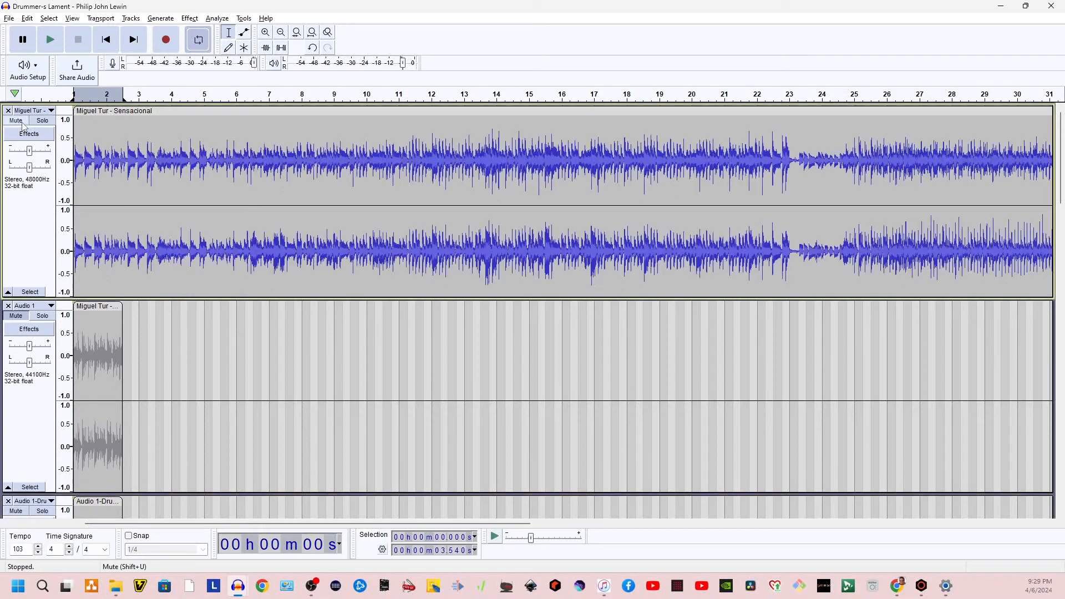
# Select all tracks, separate them into Drums, Bass, Vocals and Others with OpenVINO Music Separation on the GPU, and view the new stem tracks
pyautogui.doubleClick(219, 174)
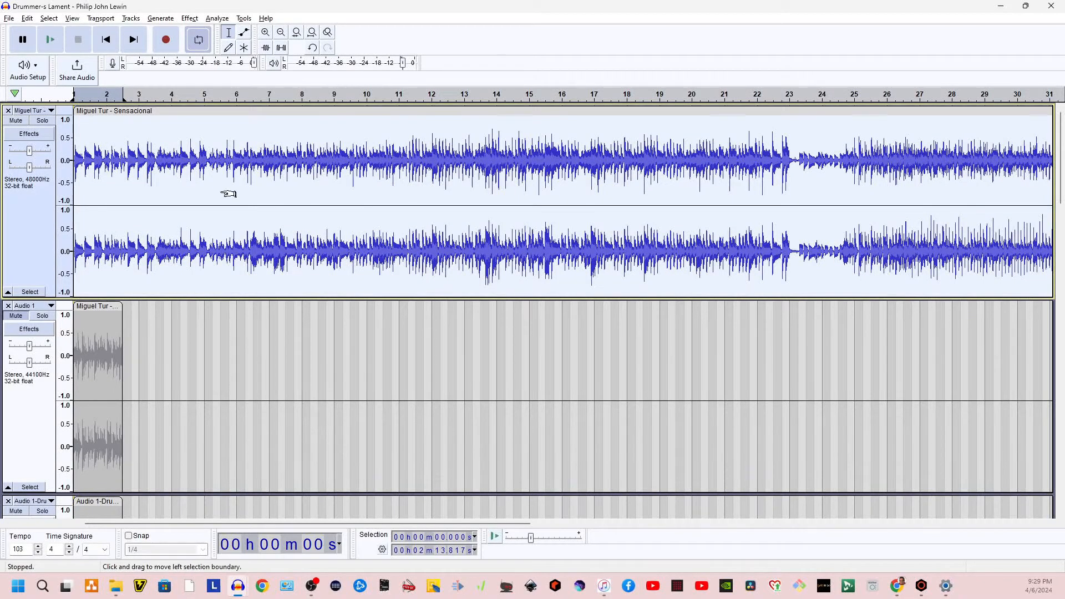
pyautogui.hotkey('ctrl', 's')
pyautogui.press('Escape')
pyautogui.hotkey('ctrl', 'a')
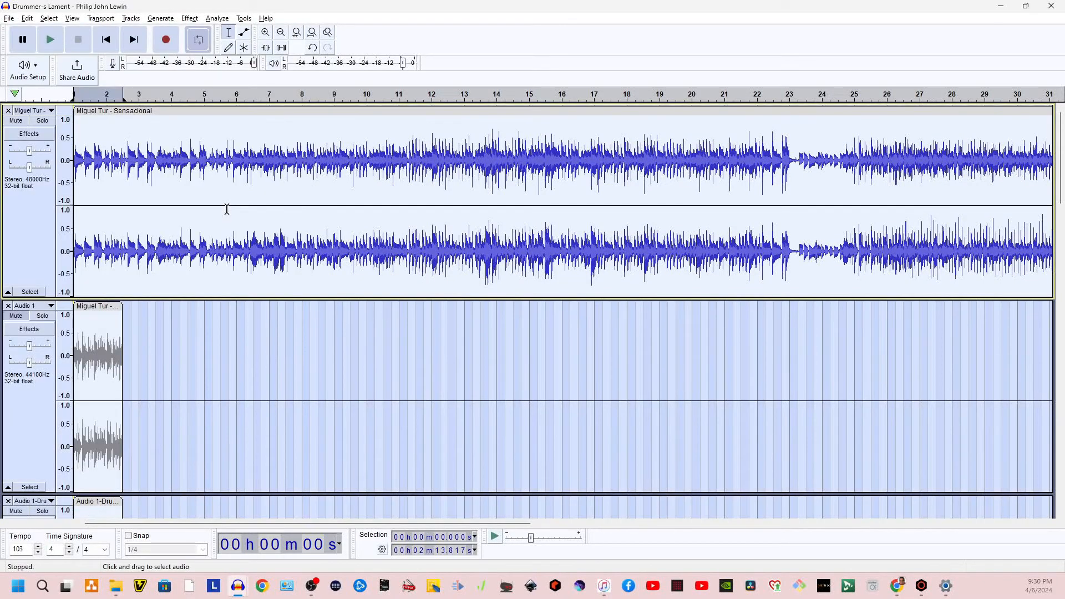
pyautogui.click(189, 18)
pyautogui.moveTo(238, 250)
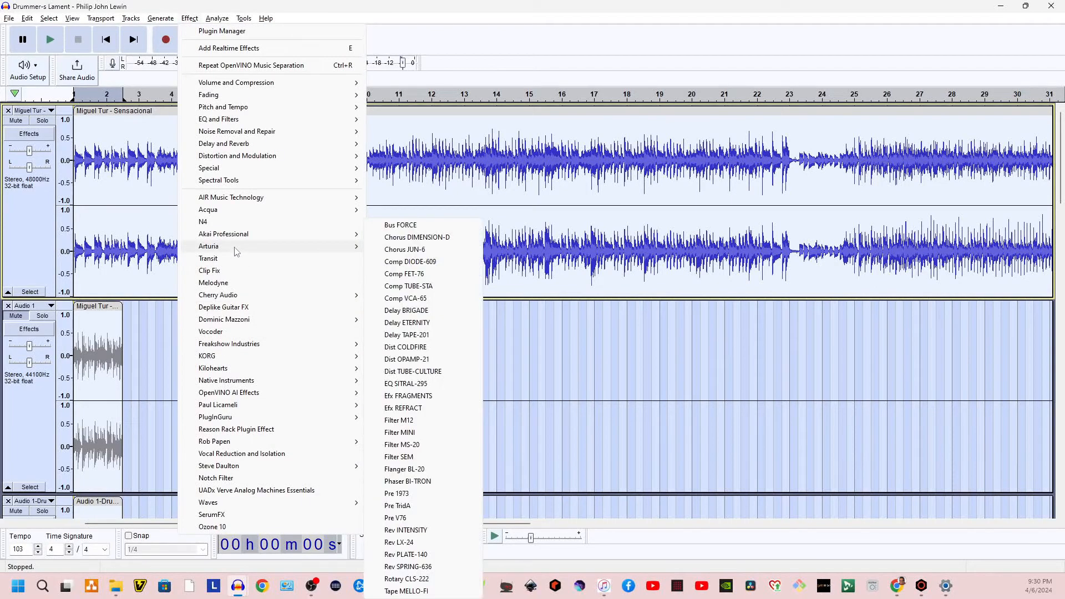
pyautogui.moveTo(237, 417)
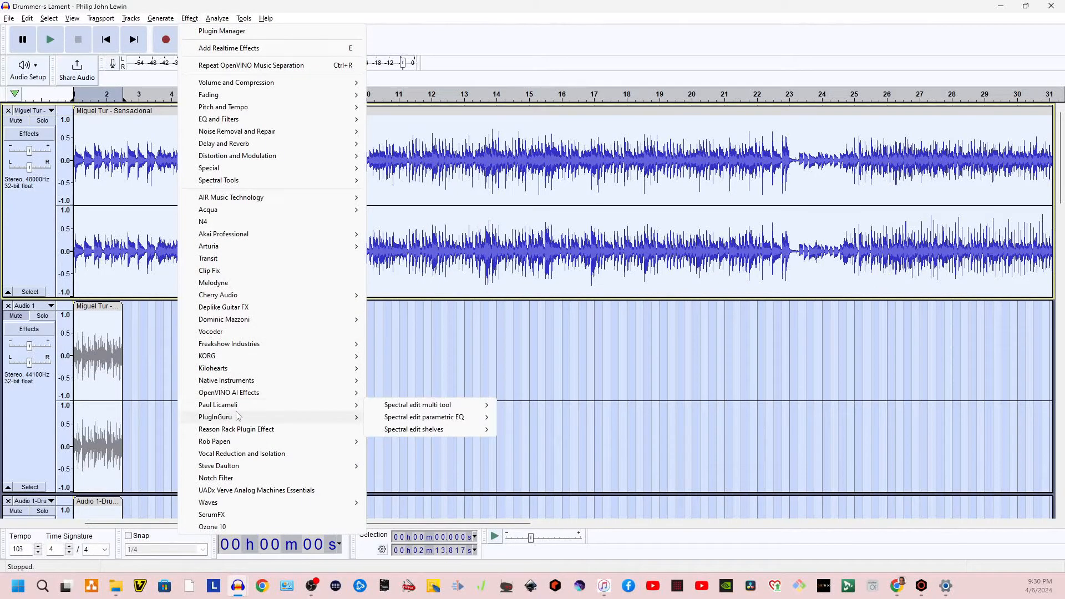
pyautogui.moveTo(244, 393)
pyautogui.click(438, 396)
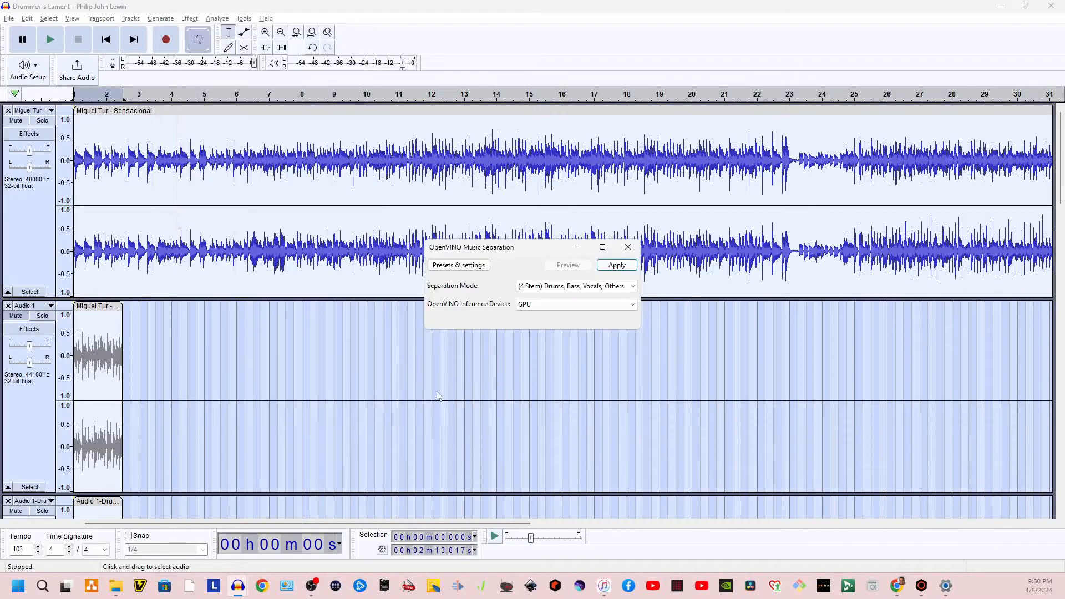
pyautogui.click(617, 265)
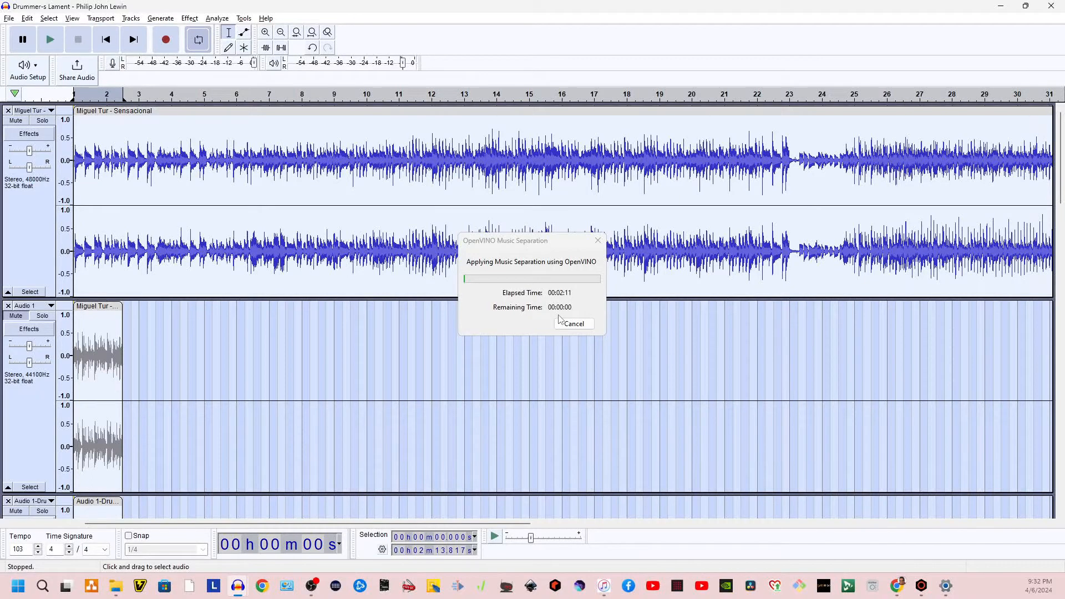
pyautogui.scroll(-8, 575, 328)
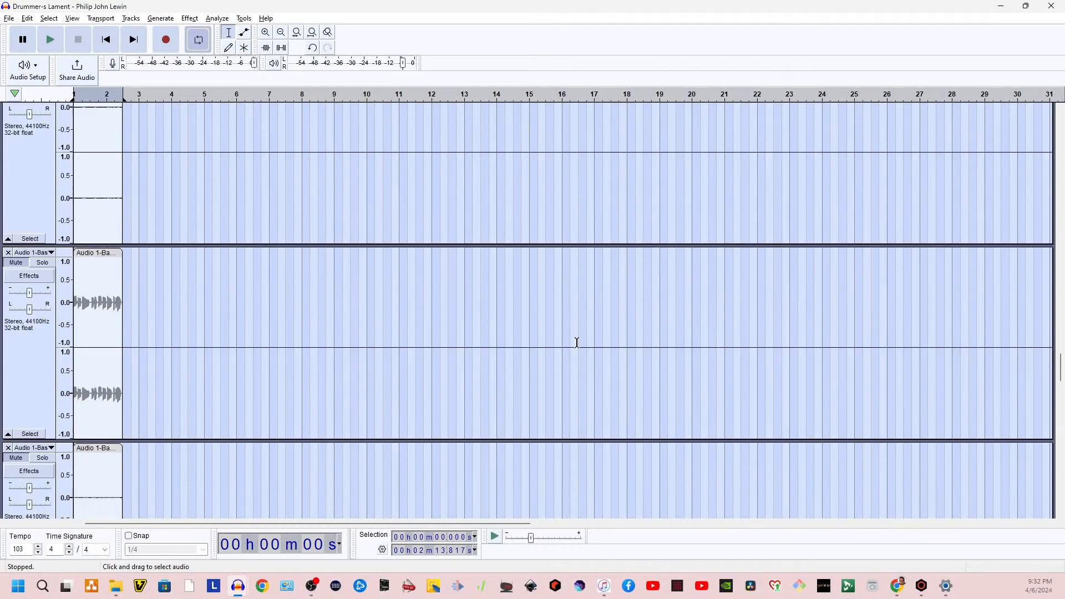
# Delete the surplus Audio 1 drum, bass, other and vocal stem tracks below the Sensacional Vocals stem
pyautogui.scroll(-10, 578, 342)
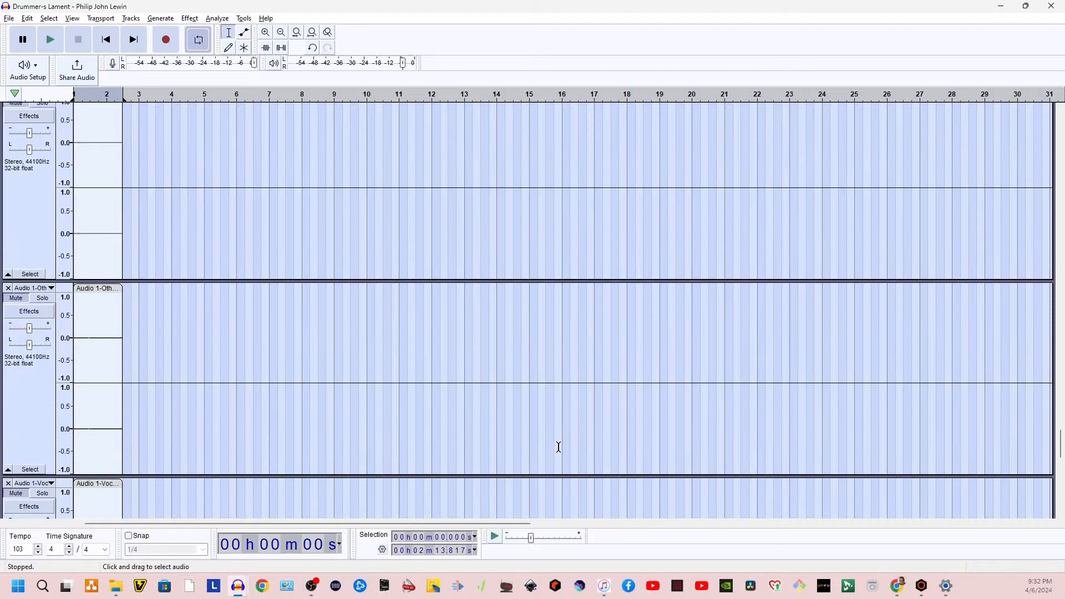
pyautogui.scroll(-10, 559, 448)
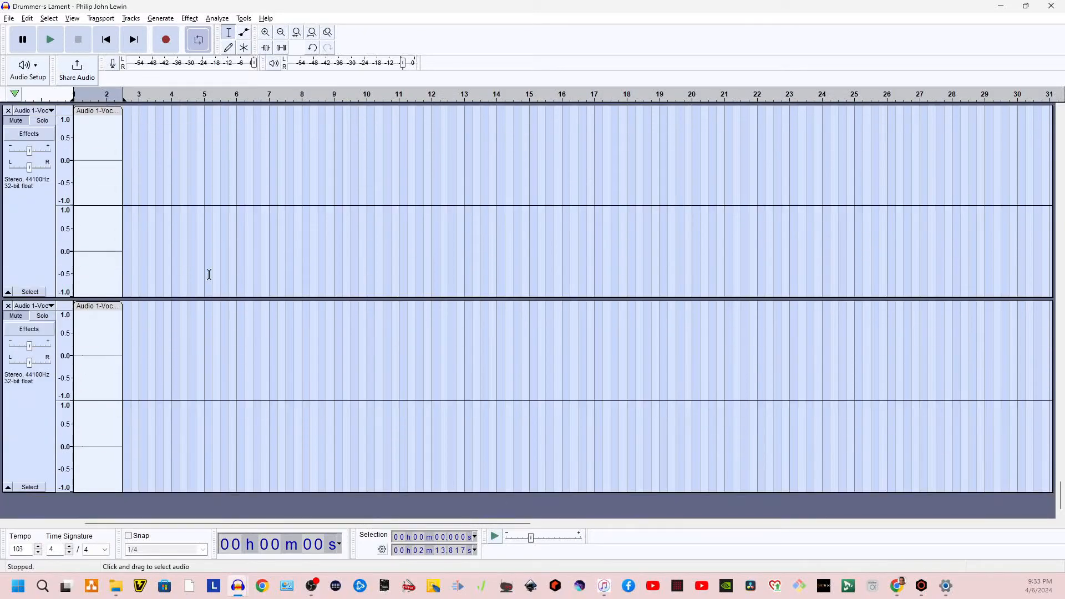
pyautogui.click(8, 306)
pyautogui.click(9, 305)
pyautogui.click(8, 306)
pyautogui.click(8, 306)
pyautogui.click(9, 306)
pyautogui.click(8, 306)
pyautogui.click(8, 305)
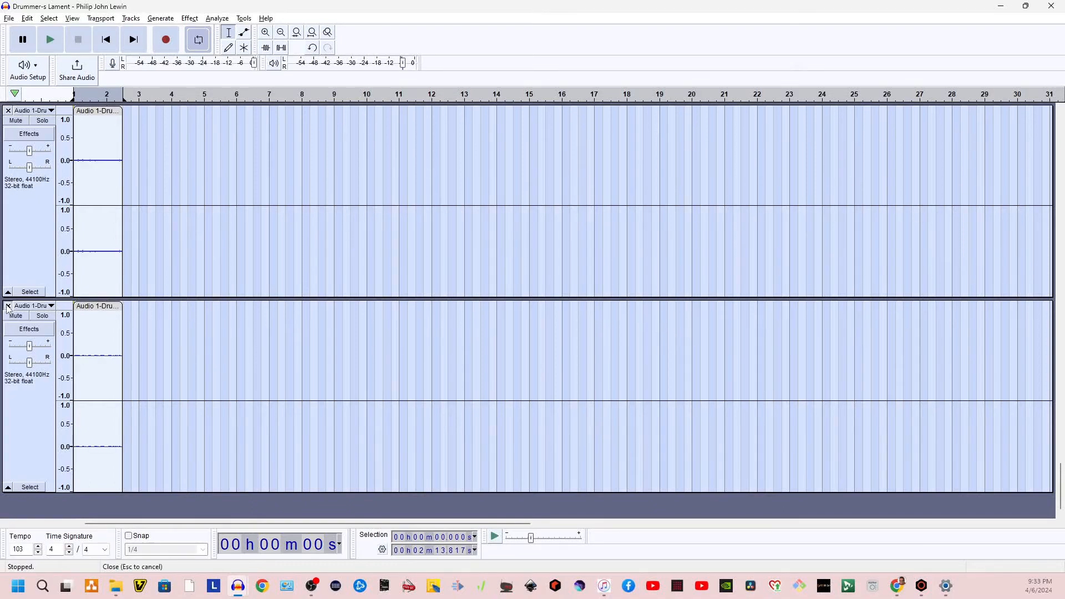
pyautogui.click(8, 306)
pyautogui.click(8, 306)
# Solo the Sensacional Vocals stem, play it from about 12.7 s and stop playback
pyautogui.scroll(4, 273, 290)
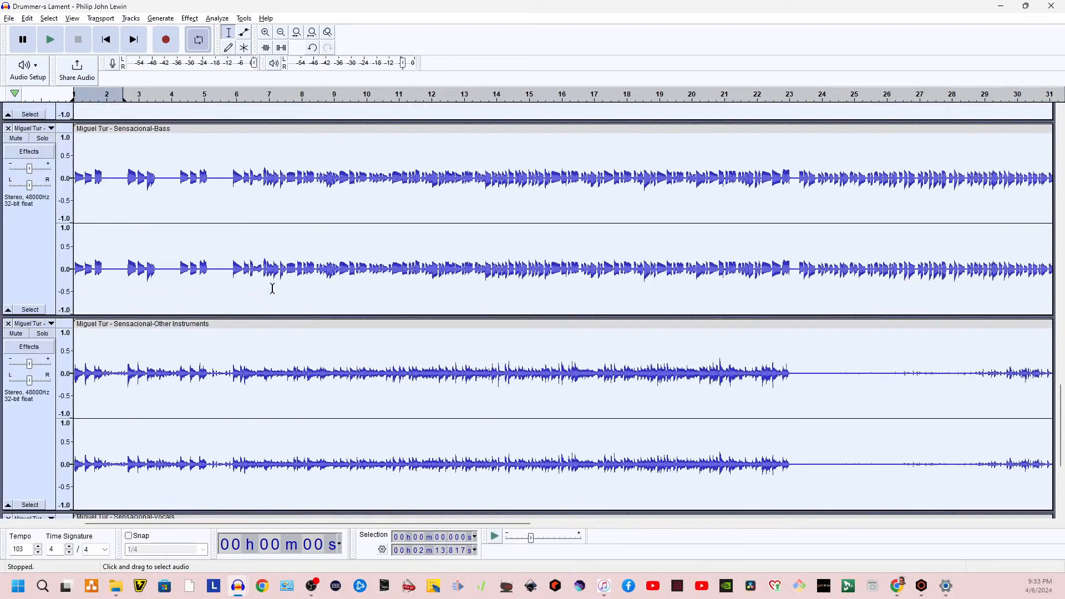
pyautogui.scroll(10, 272, 290)
pyautogui.scroll(-15, 235, 291)
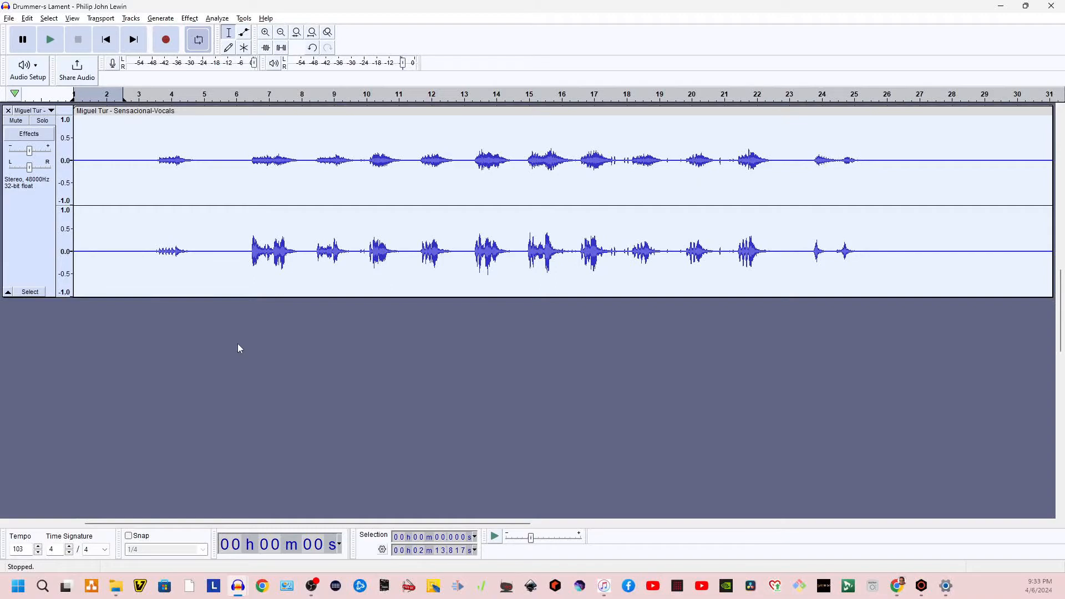
pyautogui.scroll(5, 239, 349)
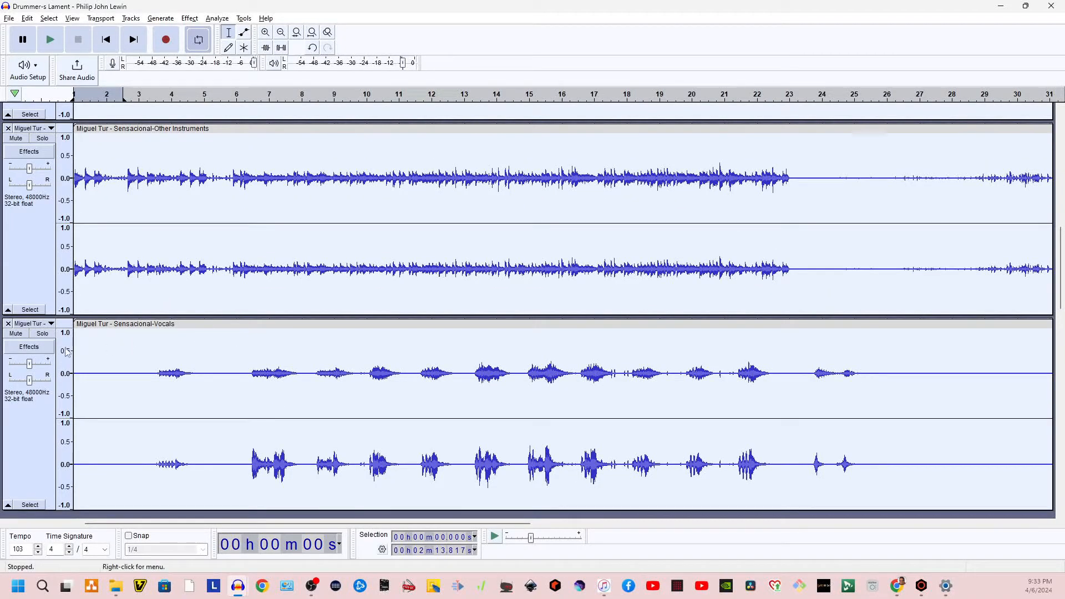
pyautogui.click(43, 336)
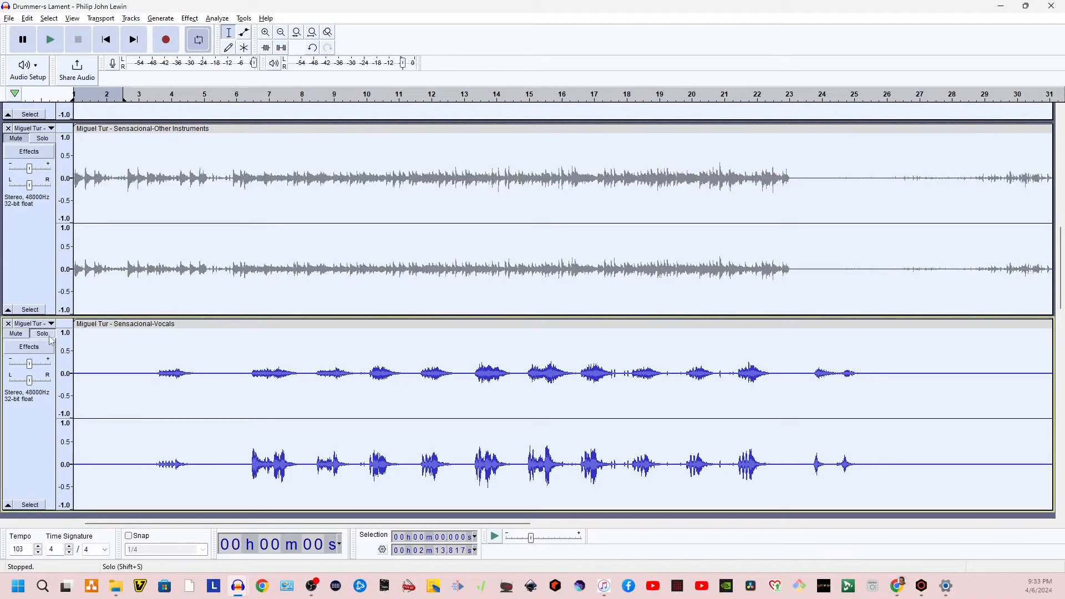
pyautogui.click(251, 369)
pyautogui.press('space')
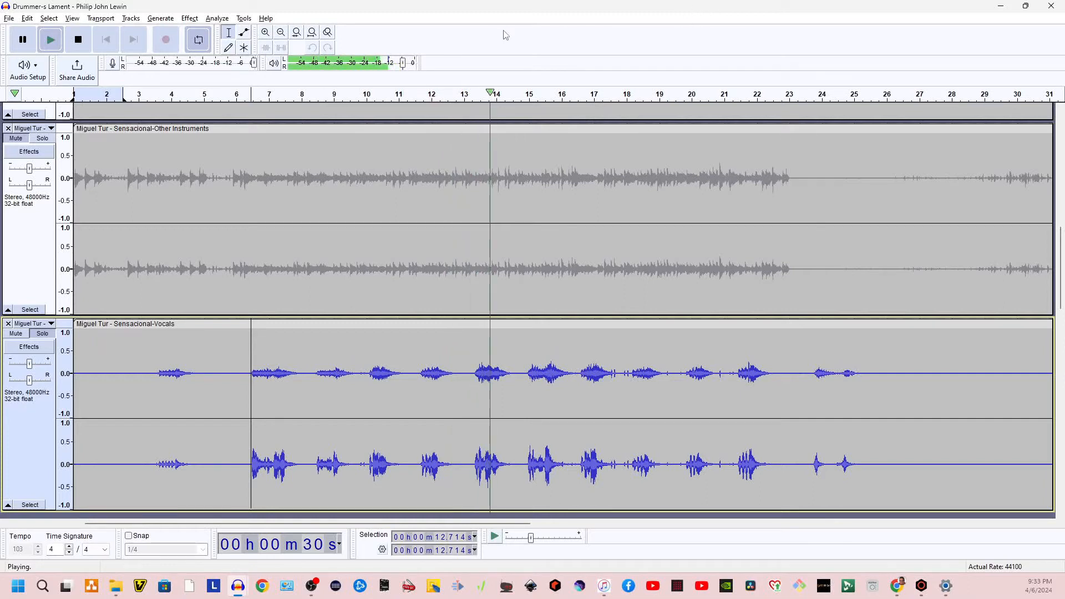
pyautogui.press('space')
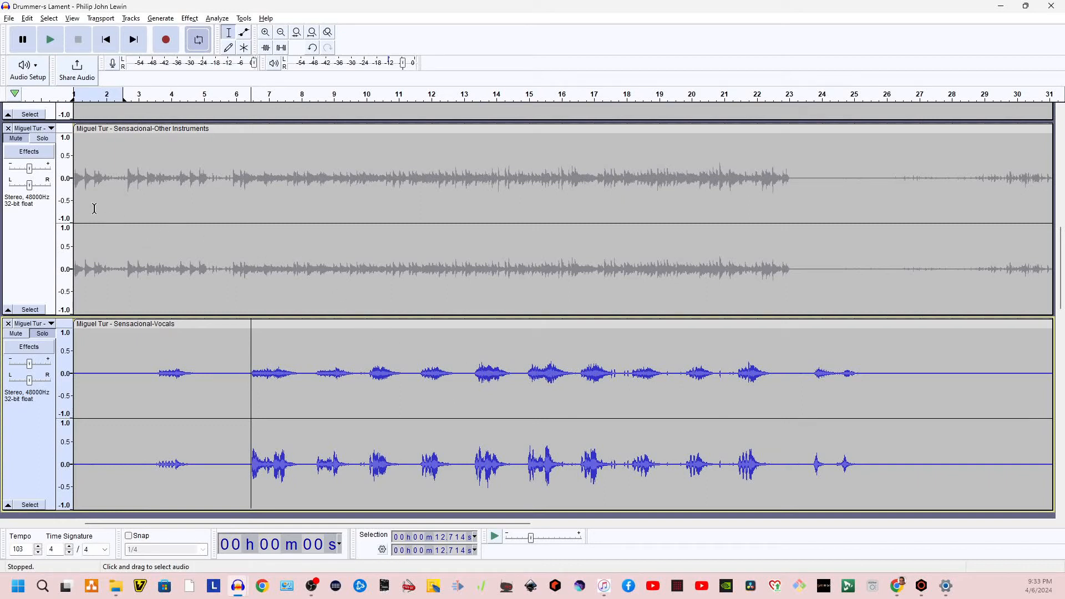
# Solo the Sensacional Other Instruments stem, play it from about 3.9 s with looping turned off, and stop playback
pyautogui.click(43, 139)
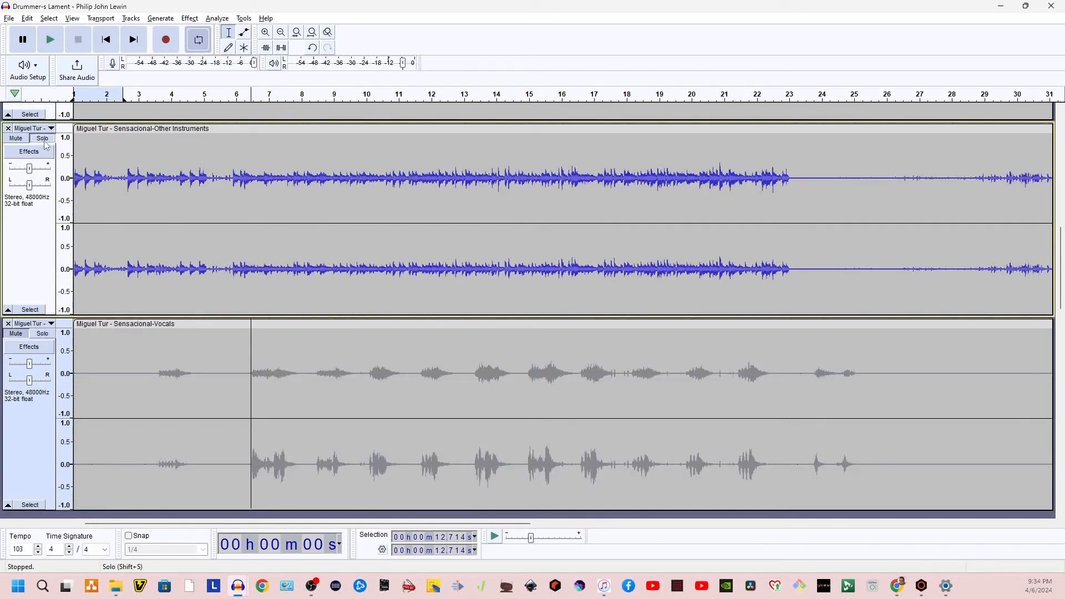
pyautogui.click(128, 249)
pyautogui.press('space')
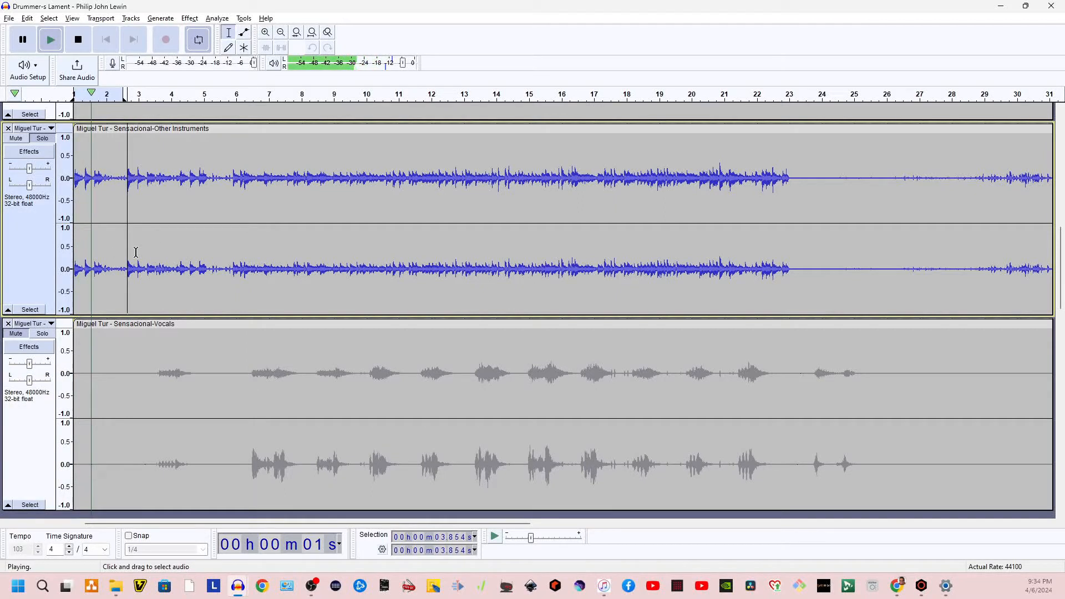
pyautogui.click(196, 42)
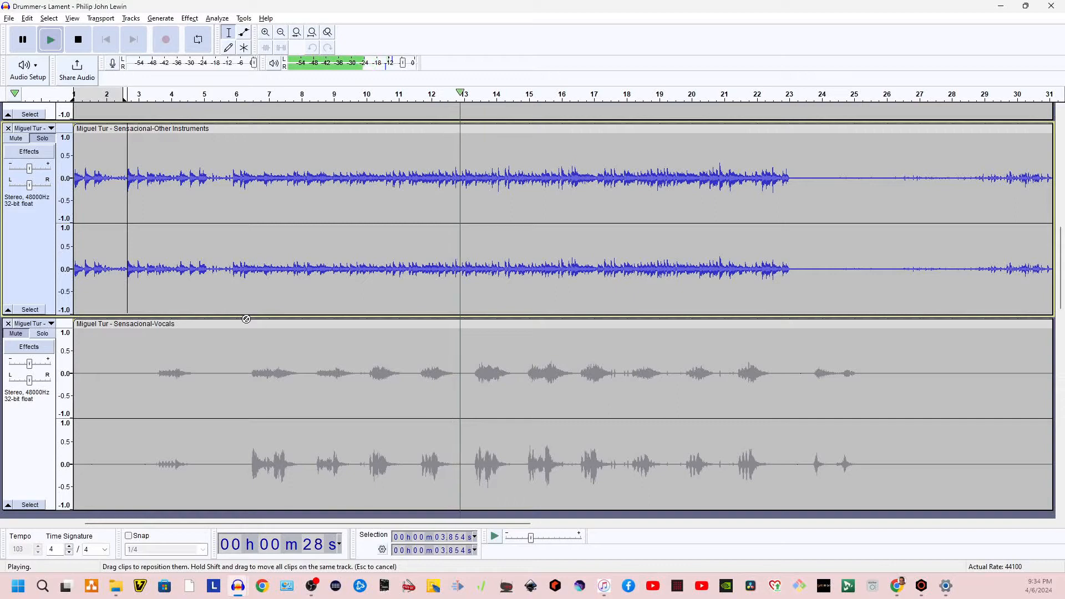
pyautogui.scroll(8, 250, 321)
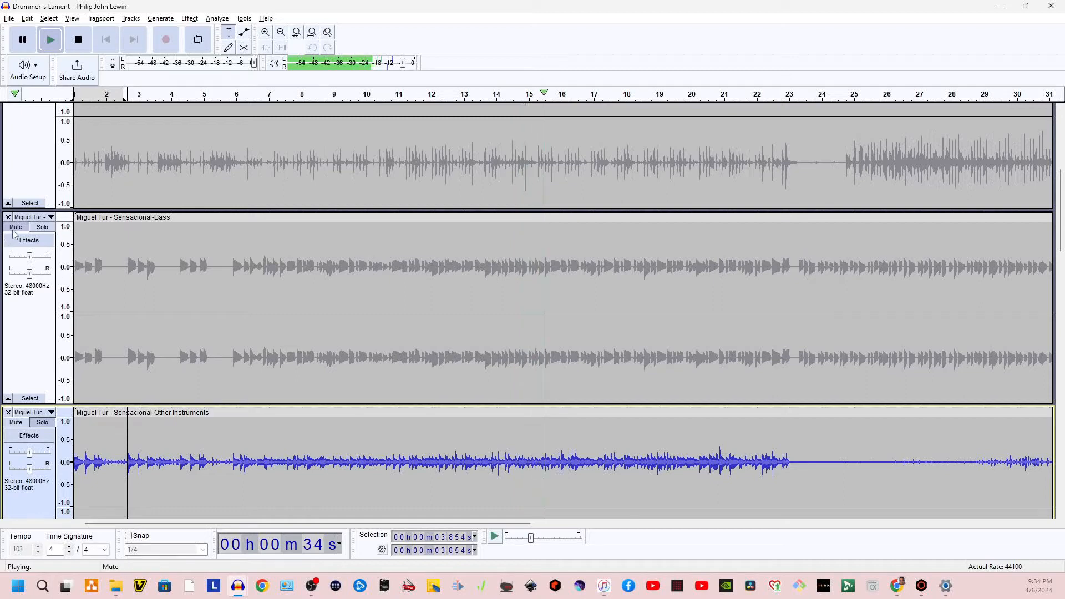
pyautogui.press('space')
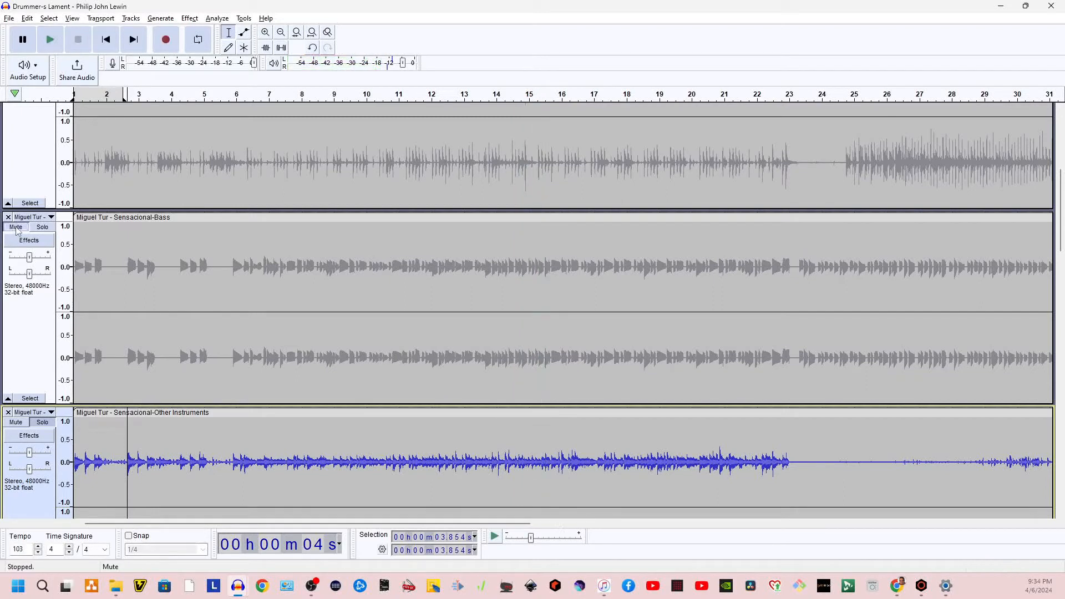
# Solo the Sensacional Bass stem and play it from about 7.7 s
pyautogui.click(48, 226)
pyautogui.click(181, 264)
pyautogui.press('space')
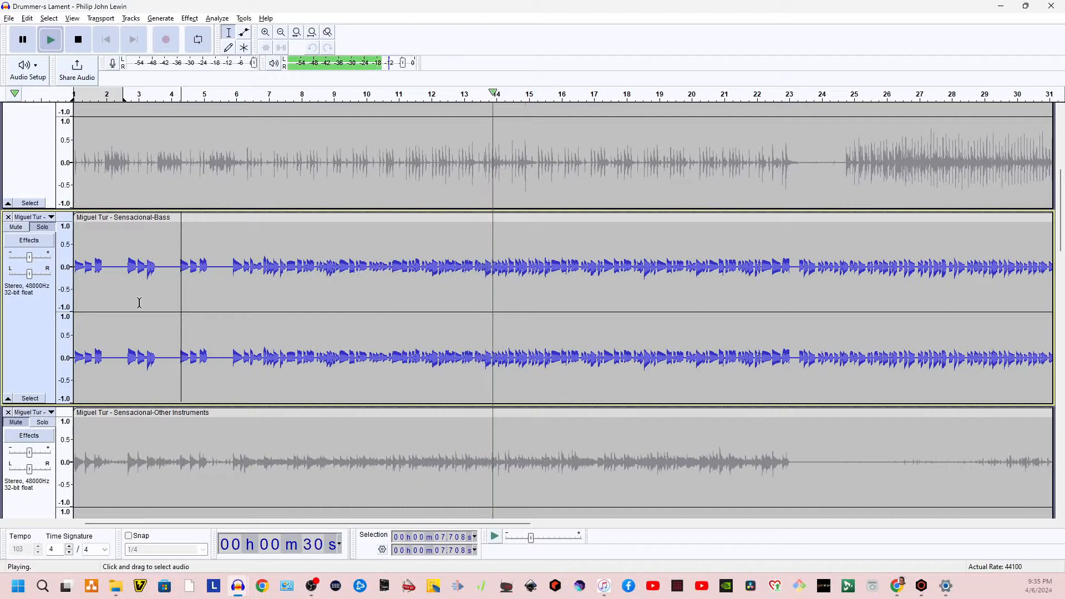
# Switch the solo to the Sensacional Drums stem during playback, listen to it and stop playback
pyautogui.scroll(3, 139, 303)
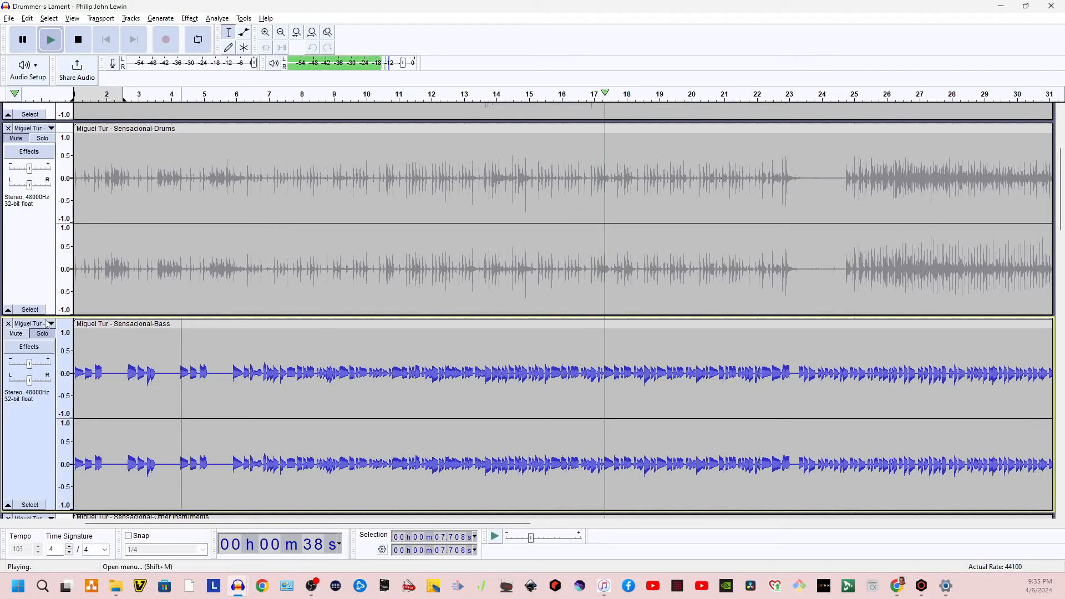
pyautogui.click(42, 138)
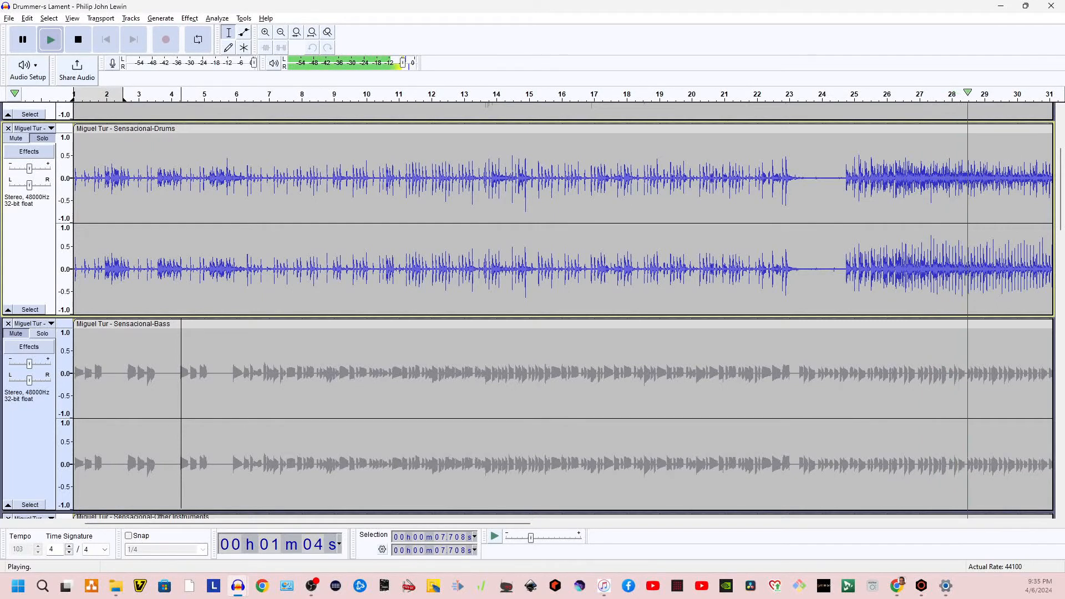
pyautogui.press('space')
pyautogui.press('space')
pyautogui.press('space')
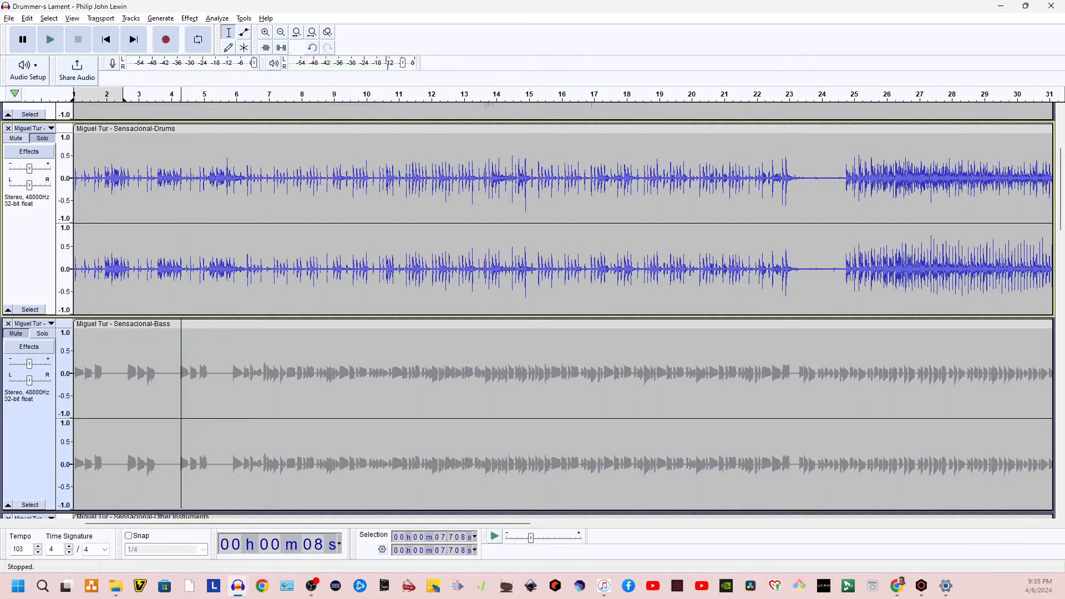